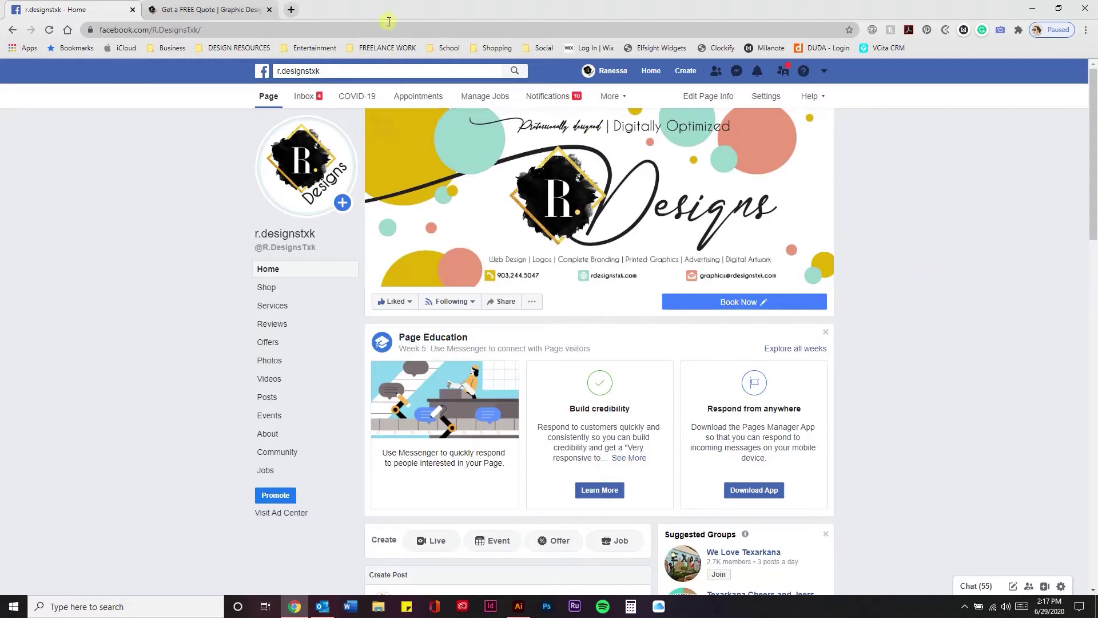
# Switch to Illustrator and bring up the blank Untitled-1 document.
pyautogui.moveTo(376, 126)
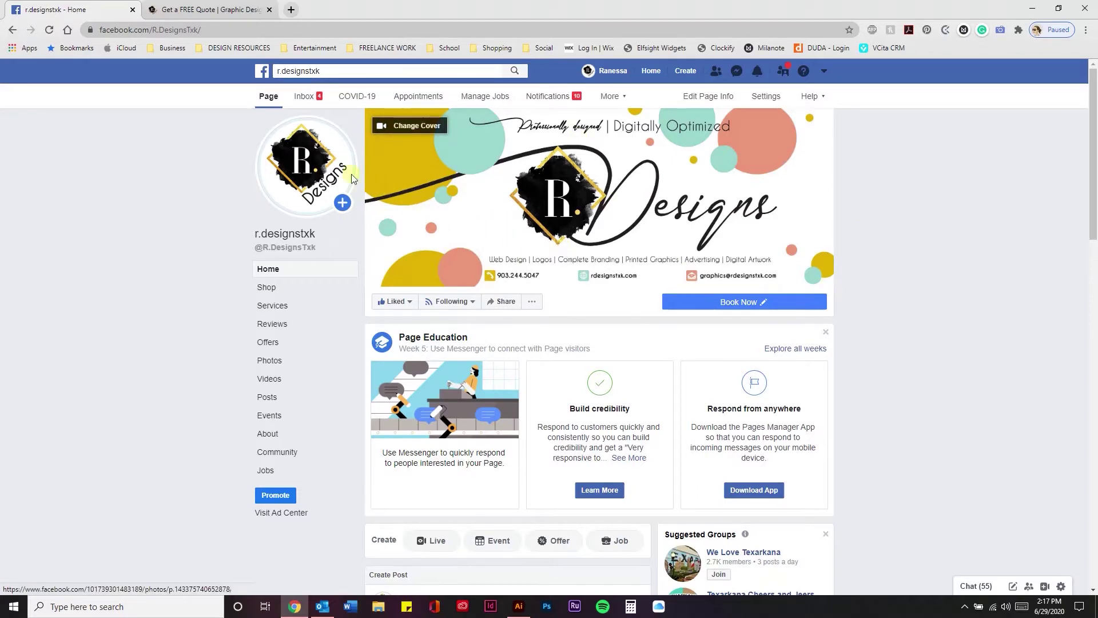
pyautogui.moveTo(272, 174)
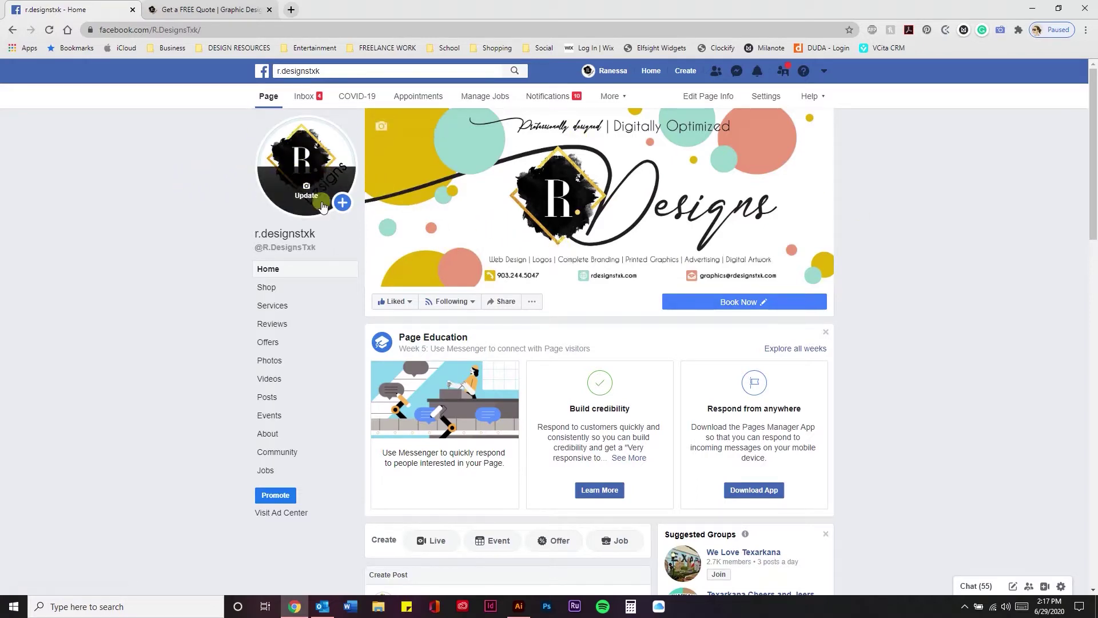
pyautogui.scroll(-4, 220, 292)
pyautogui.scroll(4, 222, 292)
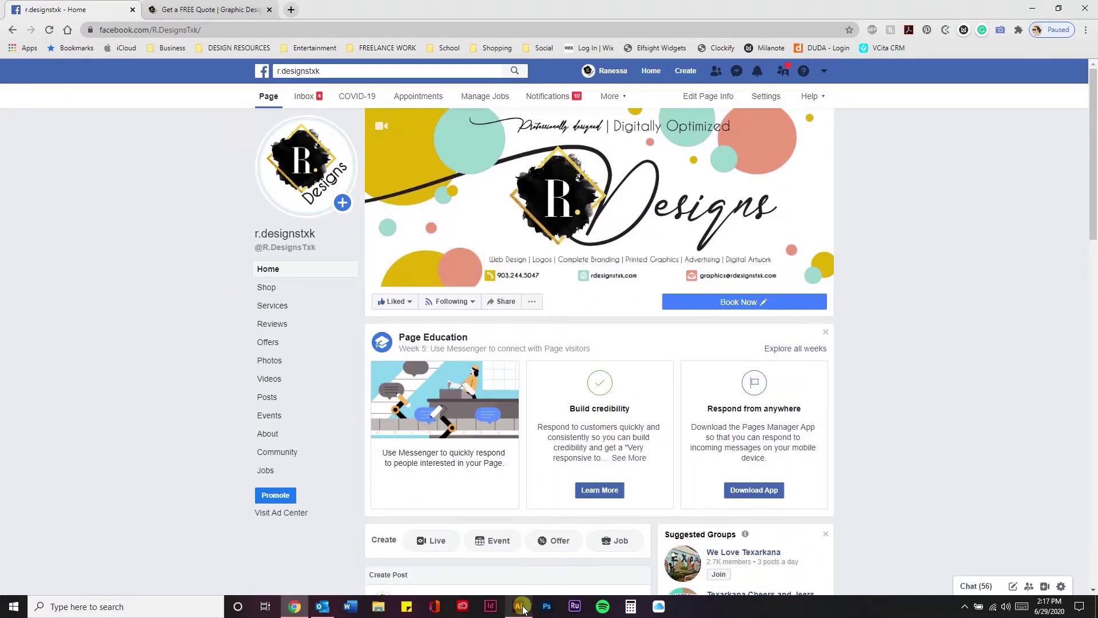
pyautogui.moveTo(523, 610)
pyautogui.click(507, 543)
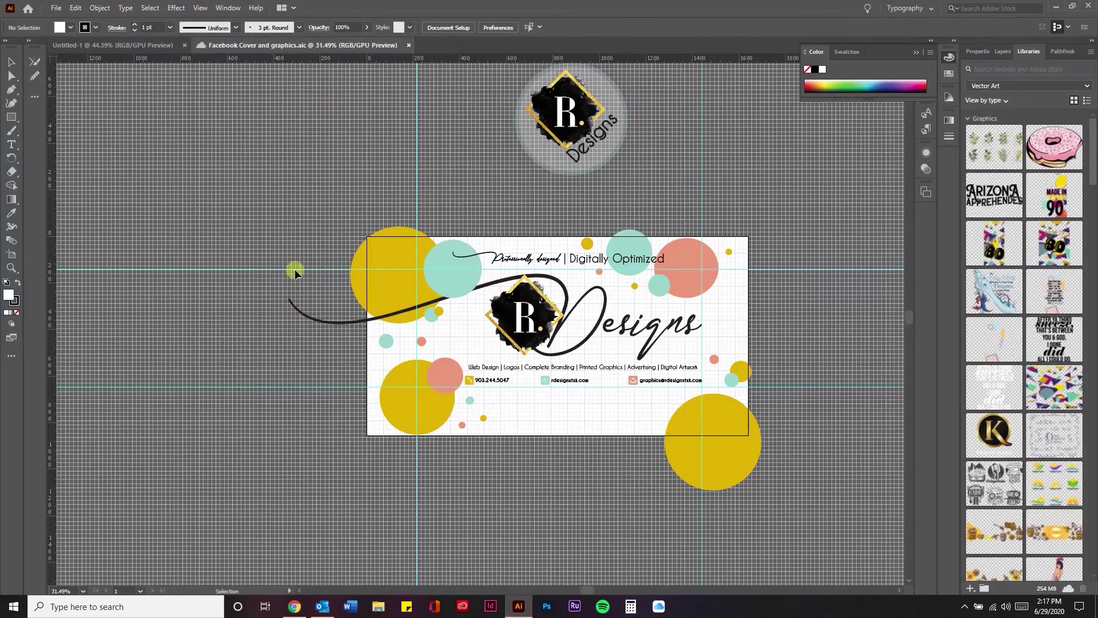
pyautogui.click(122, 47)
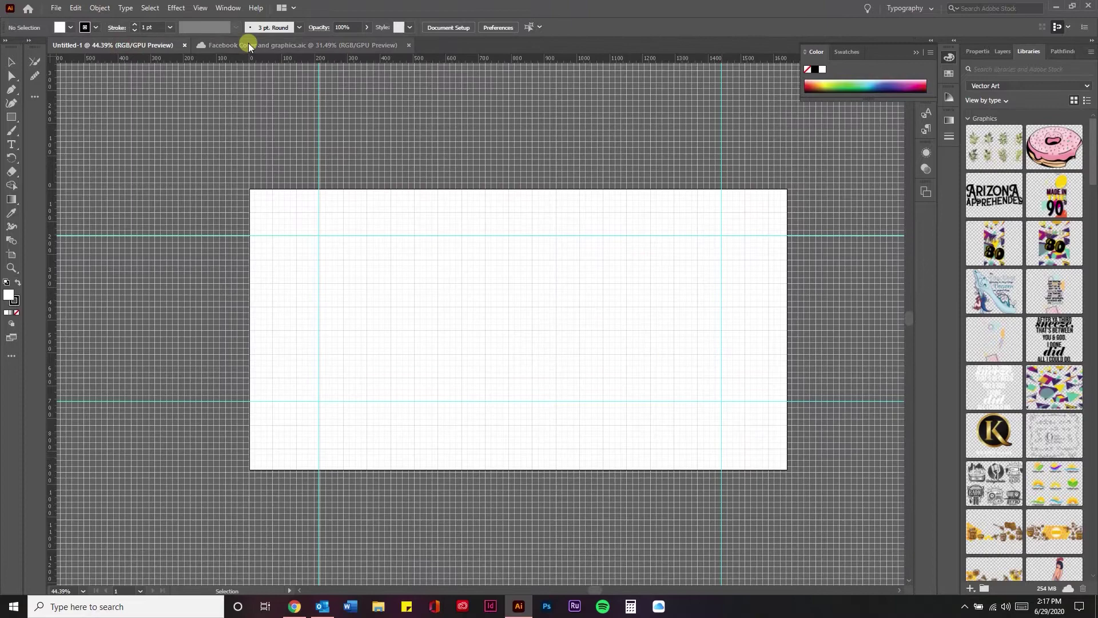
pyautogui.click(249, 45)
pyautogui.click(131, 45)
# Draw a 1640 × 863 px rectangle covering the Untitled-1 artboard.
pyautogui.rightClick(462, 409)
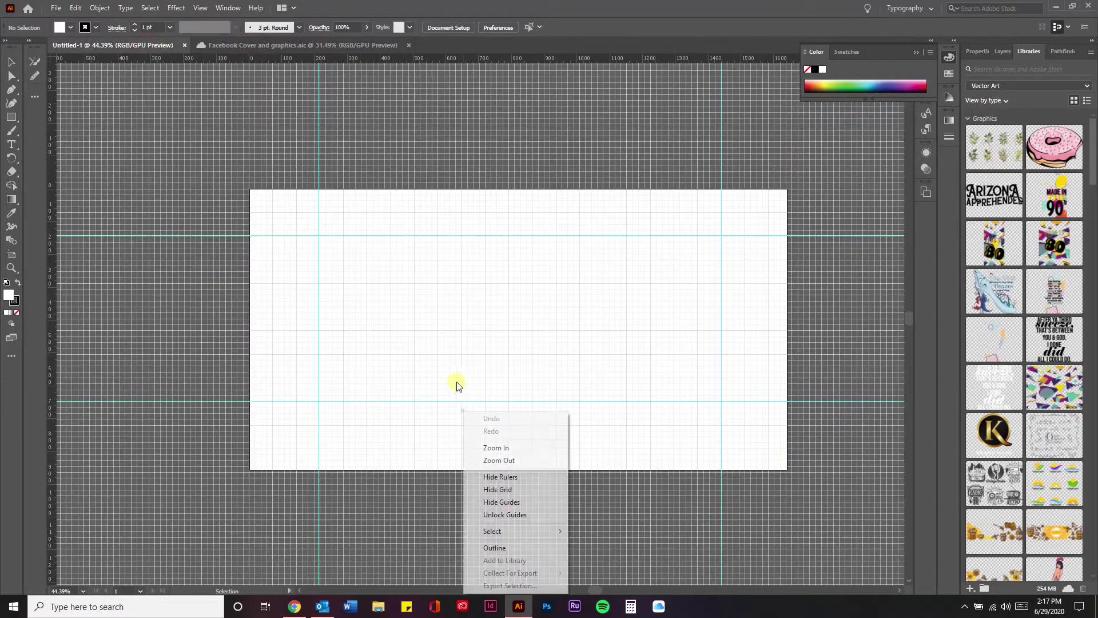
pyautogui.press('Escape')
pyautogui.click(474, 329)
pyautogui.scroll(2, 492, 366)
pyautogui.scroll(-2, 492, 366)
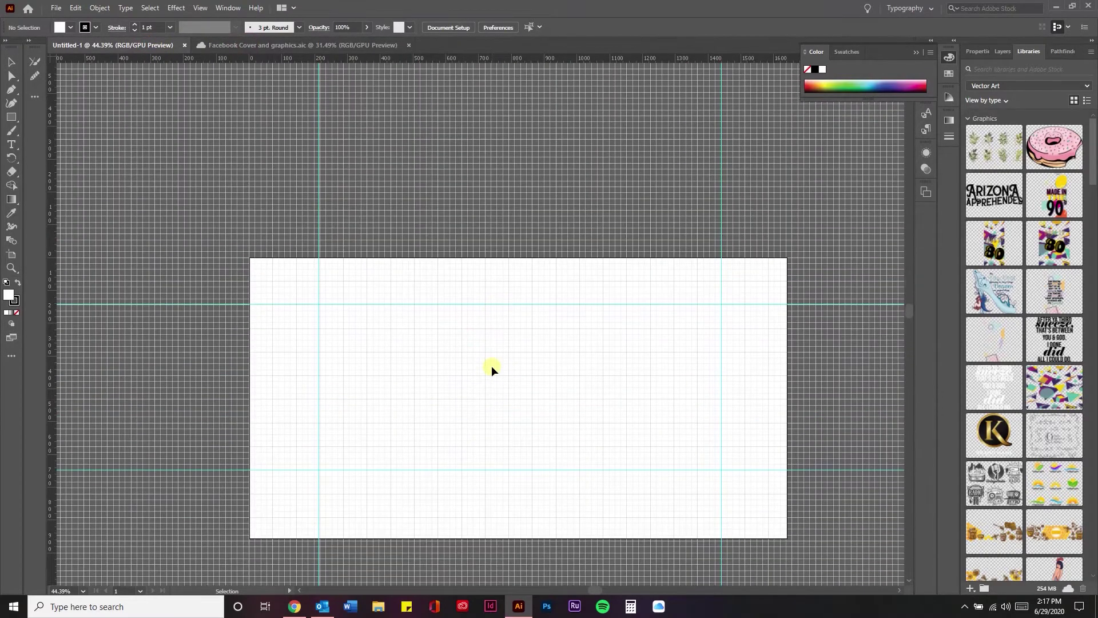
pyautogui.click(11, 117)
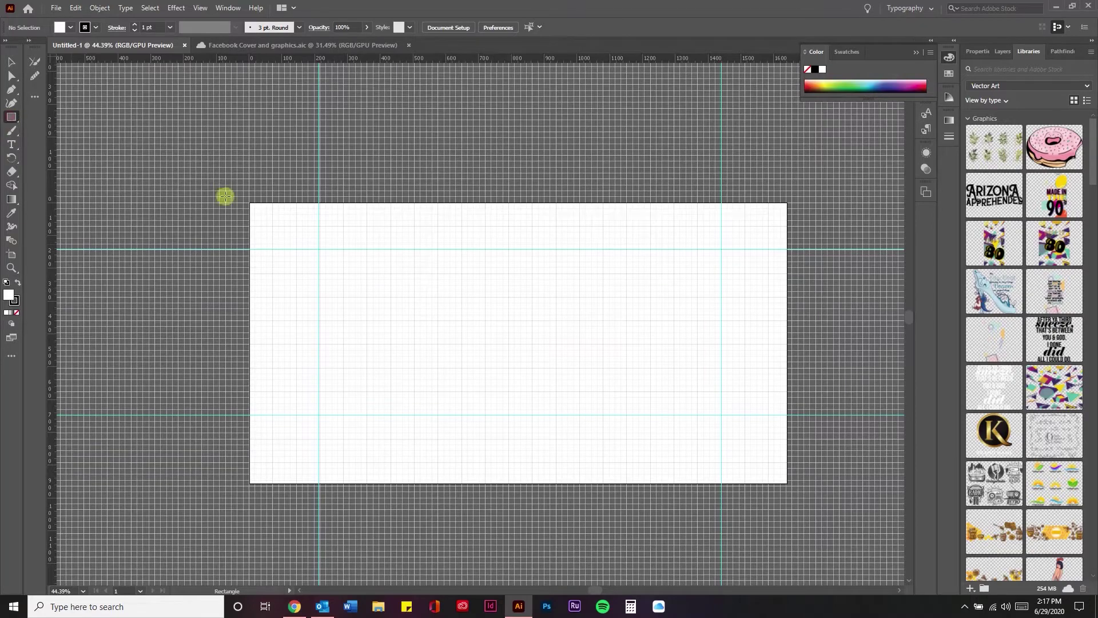
pyautogui.moveTo(249, 202); pyautogui.dragTo(729, 484)
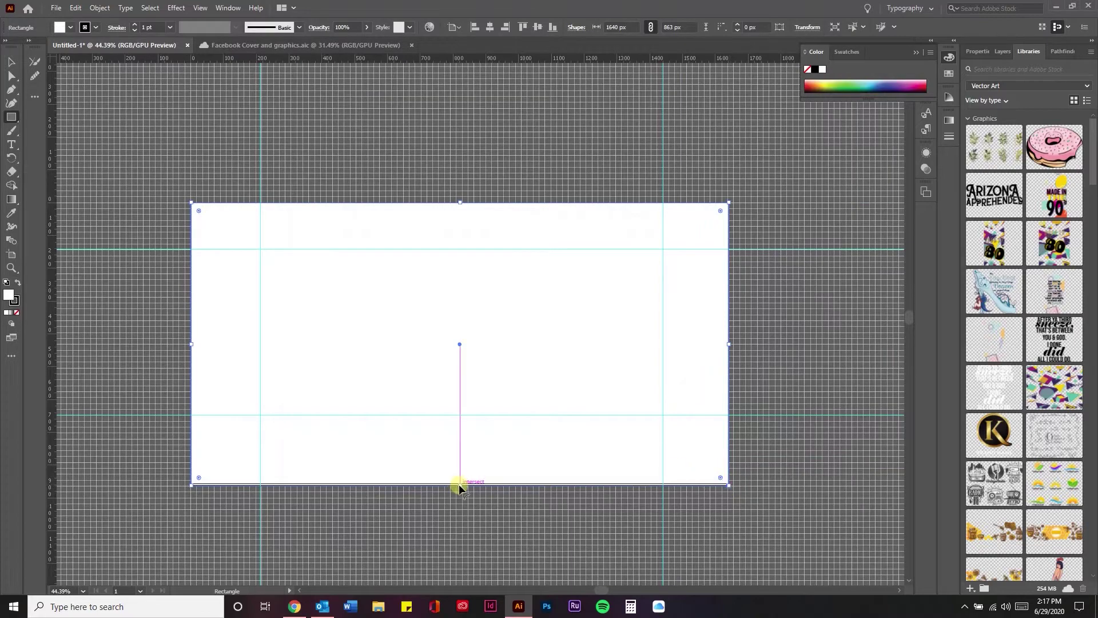
pyautogui.press('v')
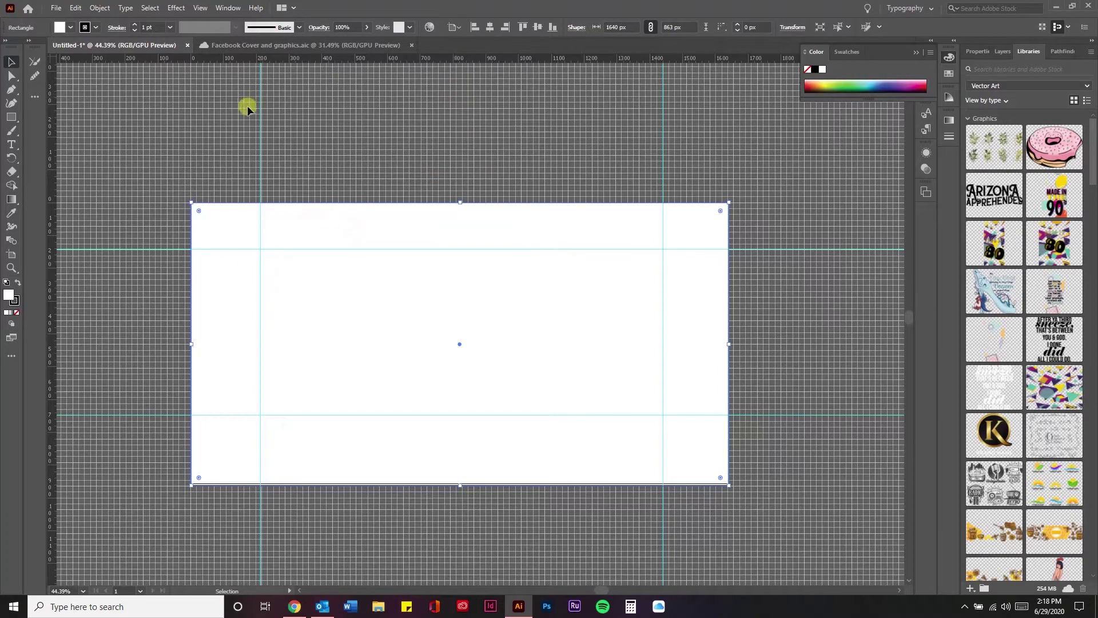
# Drag a horizontal and a vertical guide from the rulers onto the artboard.
pyautogui.moveTo(393, 55); pyautogui.dragTo(386, 92)
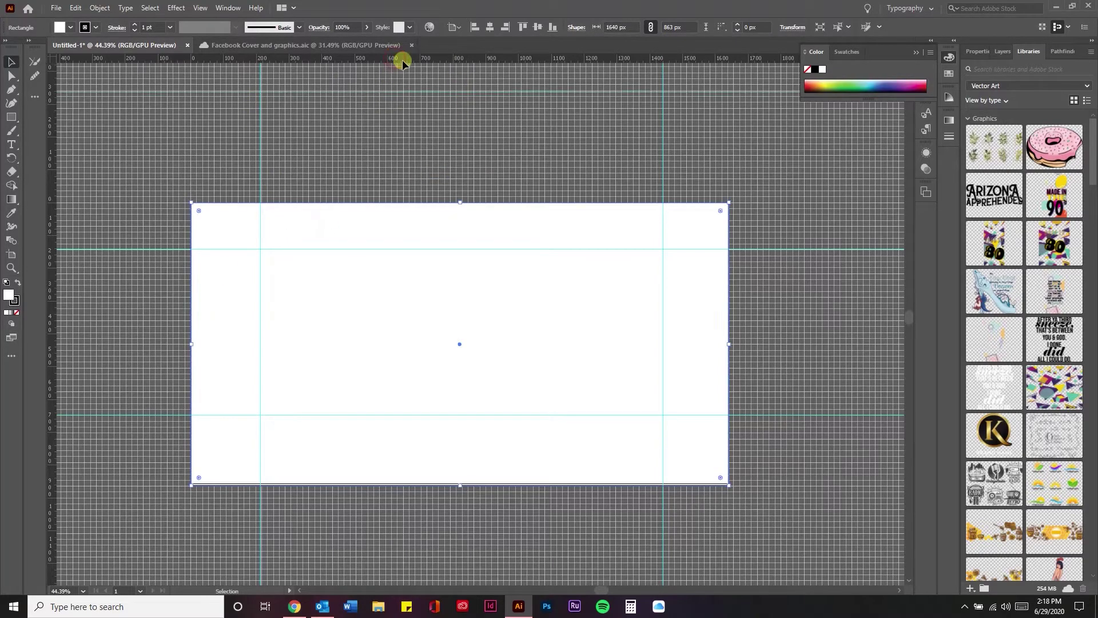
pyautogui.click(399, 94)
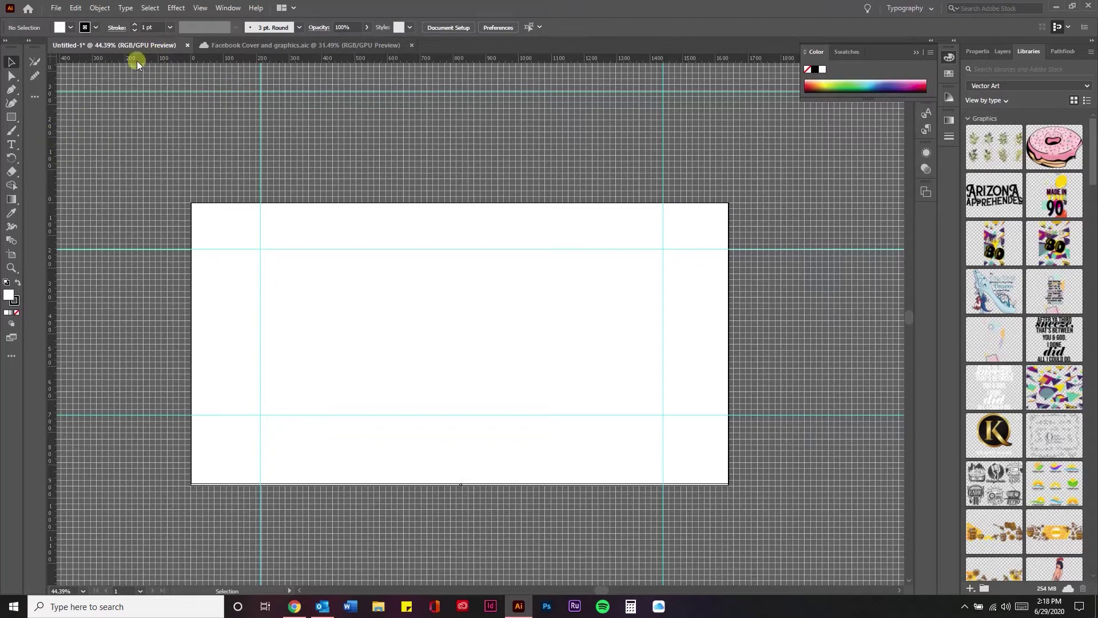
pyautogui.moveTo(53, 178); pyautogui.dragTo(64, 220)
pyautogui.scroll(2, 656, 347)
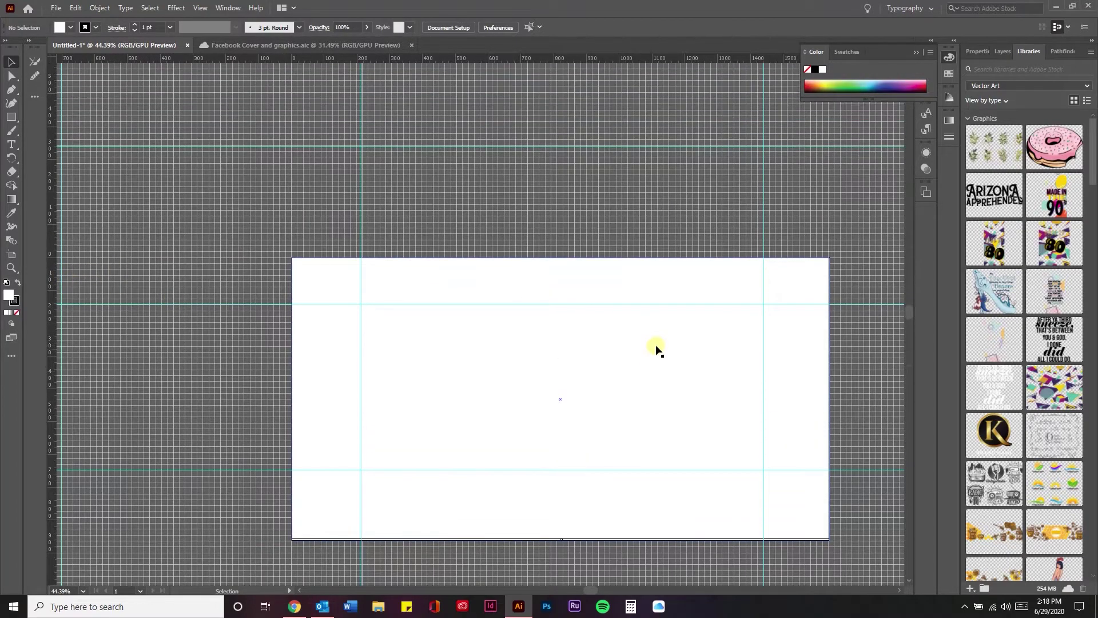
pyautogui.scroll(-3, 657, 347)
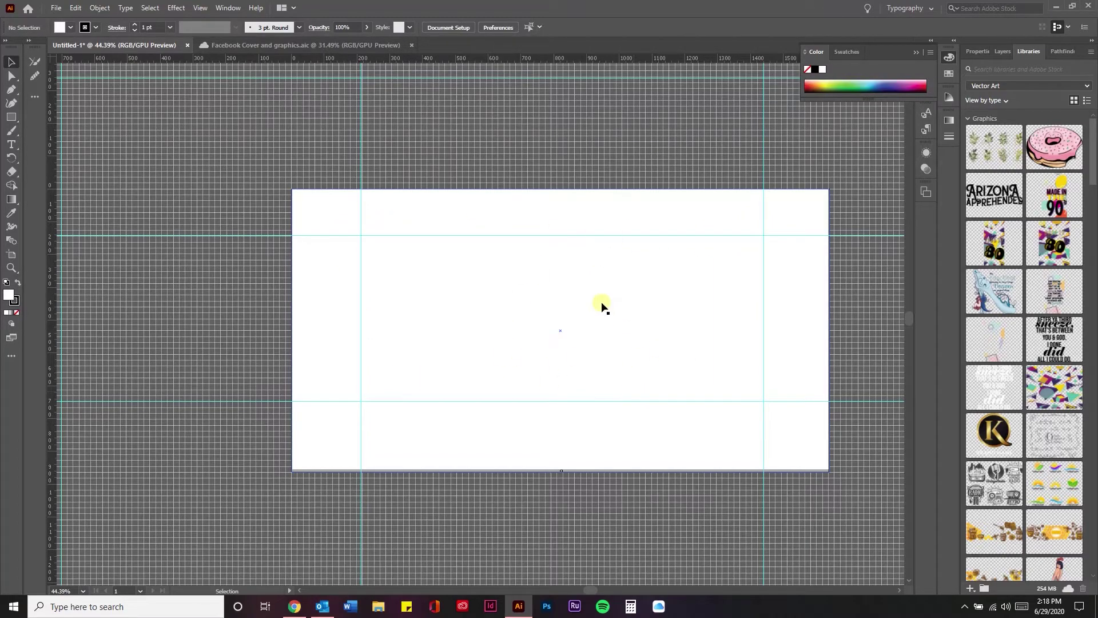
pyautogui.click(275, 45)
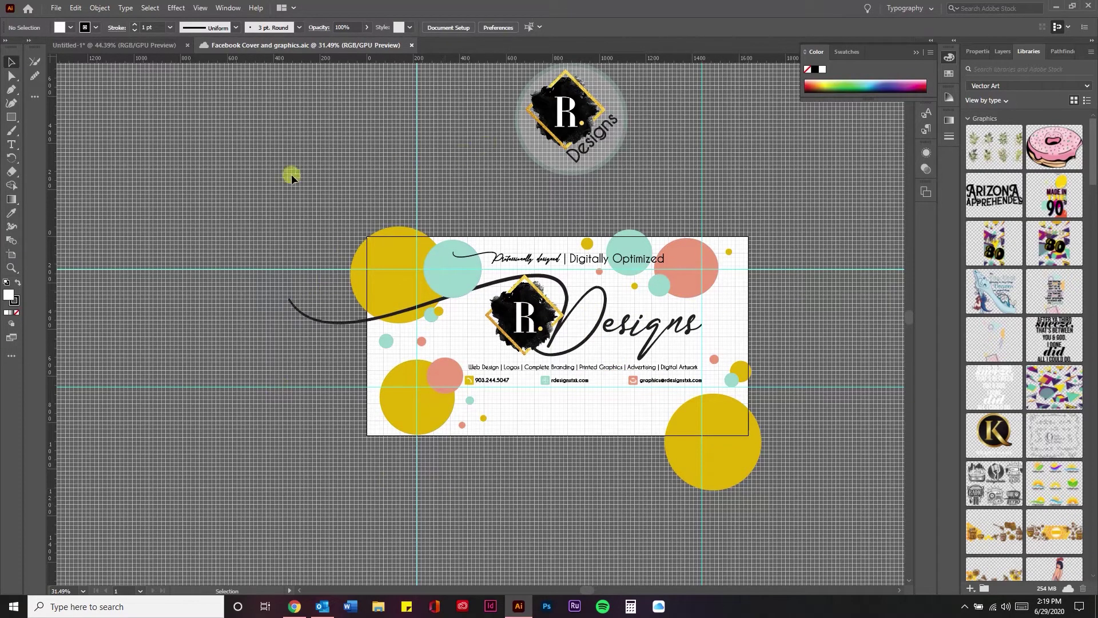
pyautogui.click(154, 45)
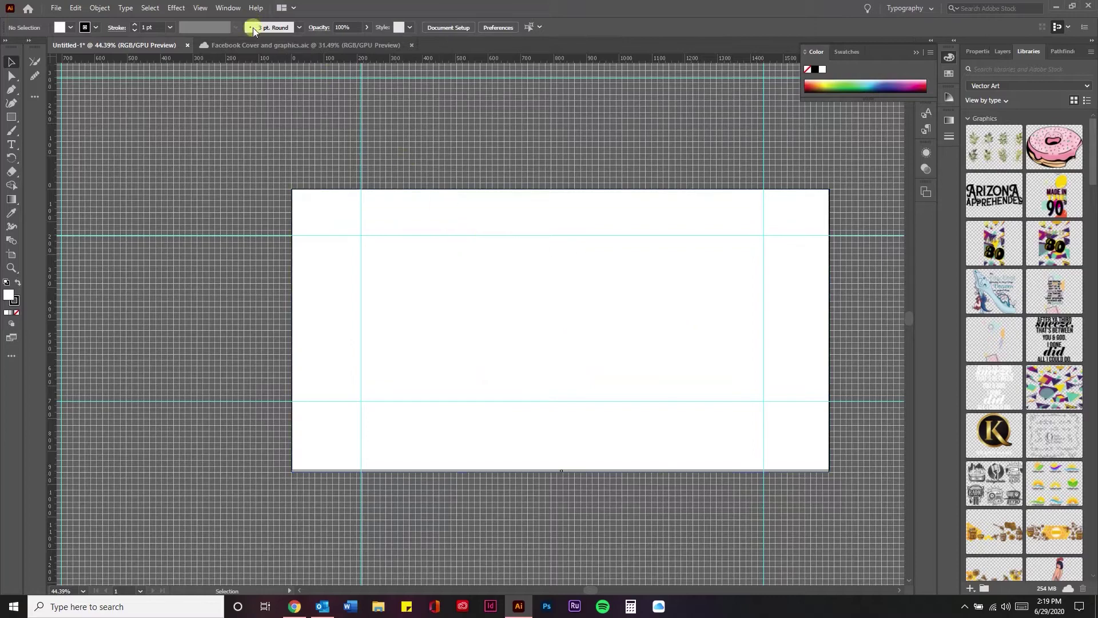
pyautogui.click(253, 45)
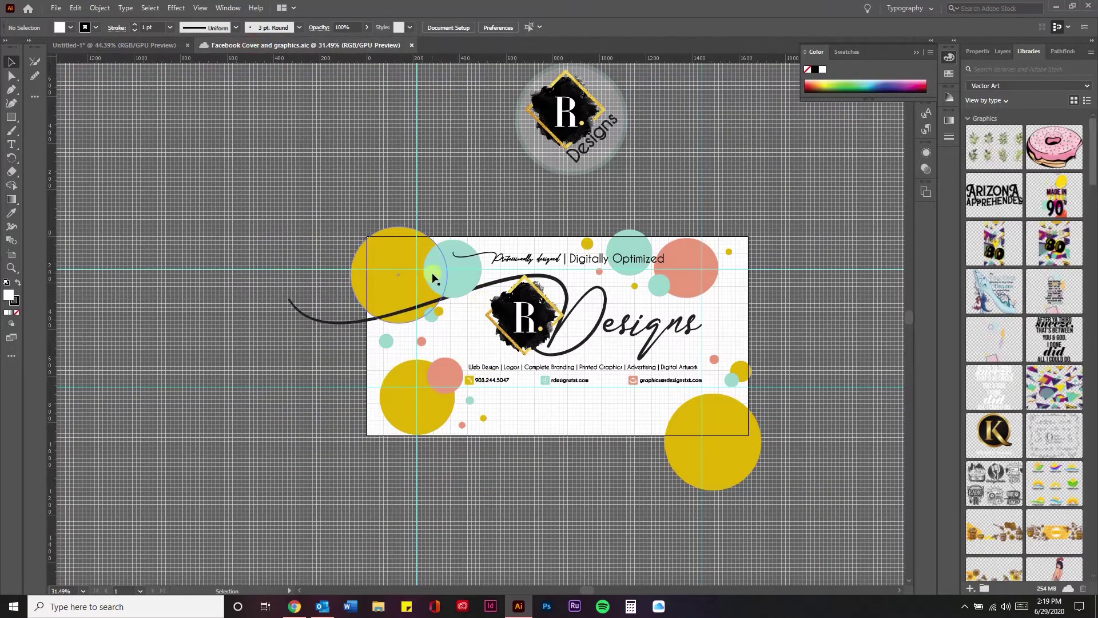
pyautogui.click(393, 250)
# Nudge the teal circle slightly up and left, then deselect it.
pyautogui.click(464, 284)
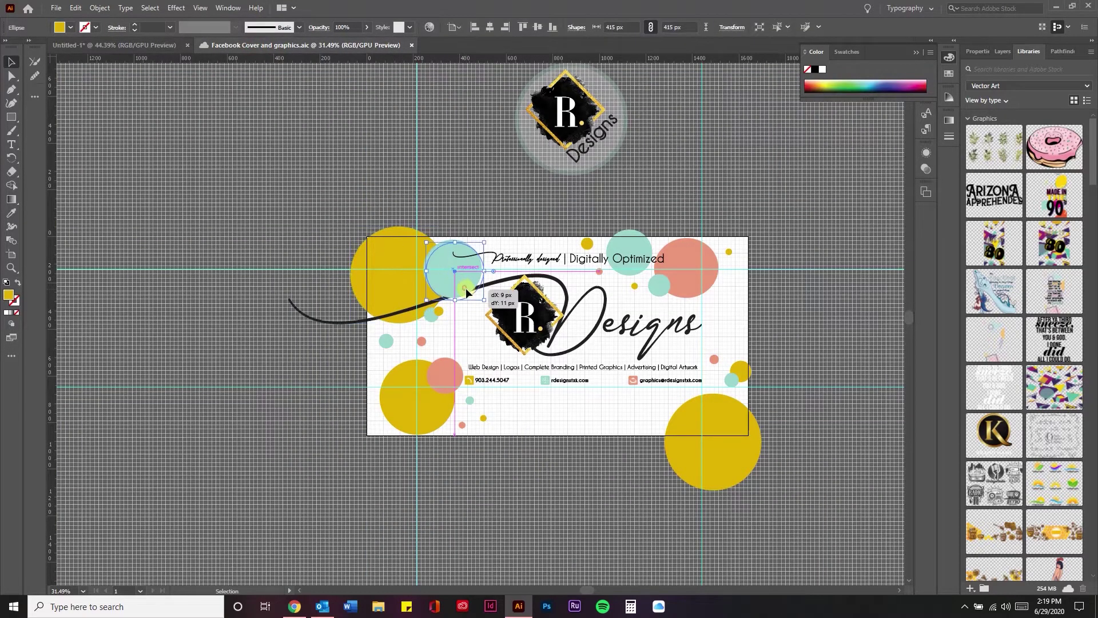
pyautogui.moveTo(438, 267); pyautogui.dragTo(433, 256)
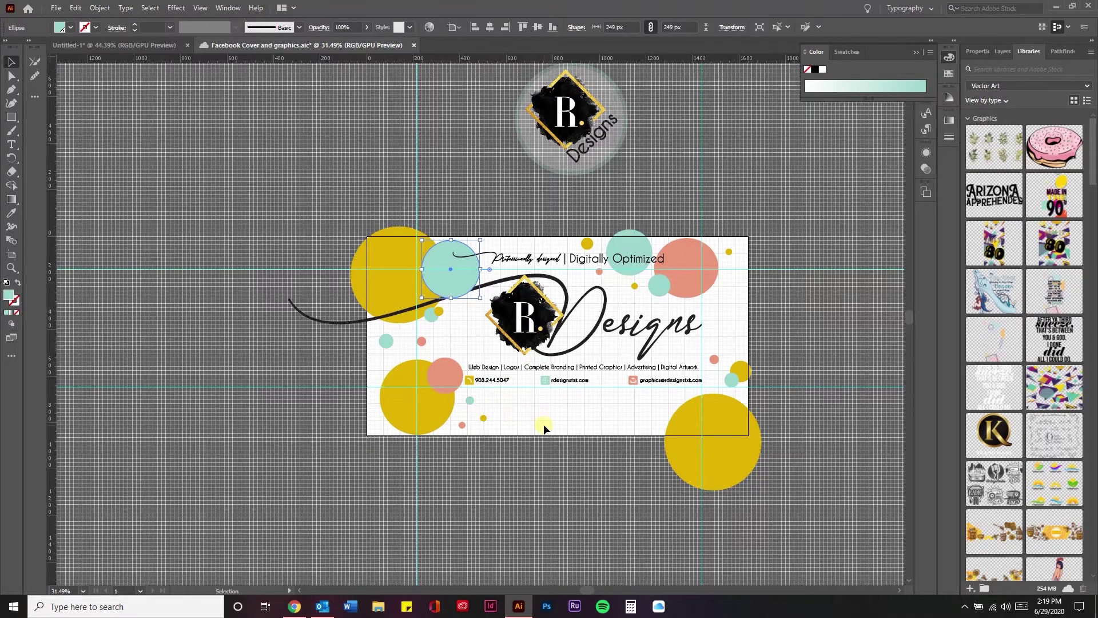
pyautogui.moveTo(563, 415); pyautogui.dragTo(652, 430)
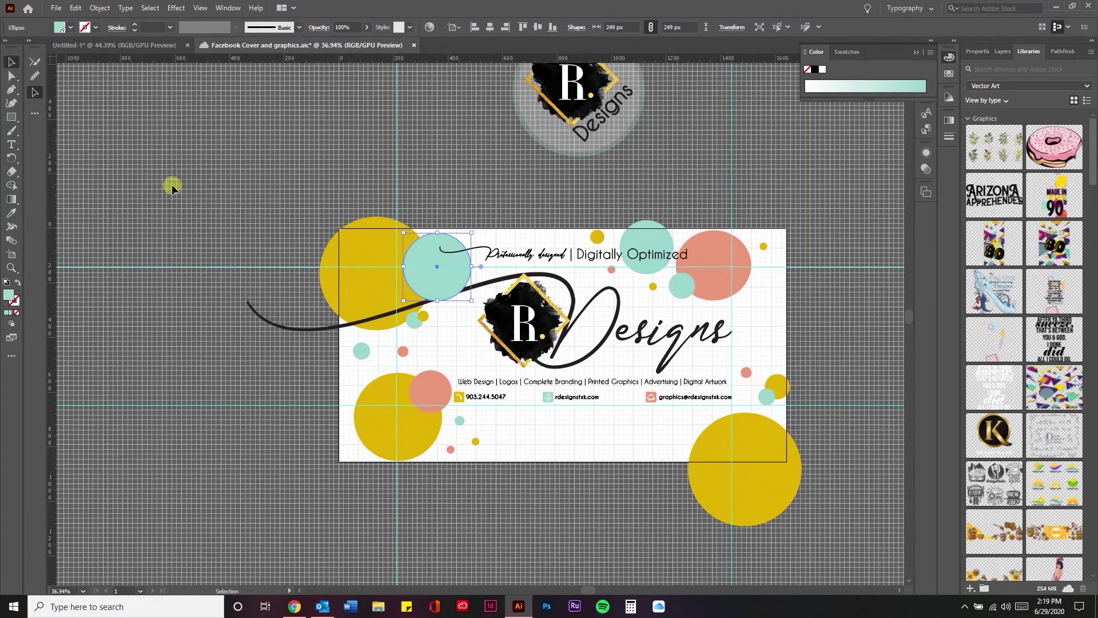
pyautogui.click(172, 187)
# Marquee-select the whole cover artwork, check its anchor points, then deselect it.
pyautogui.click(11, 117)
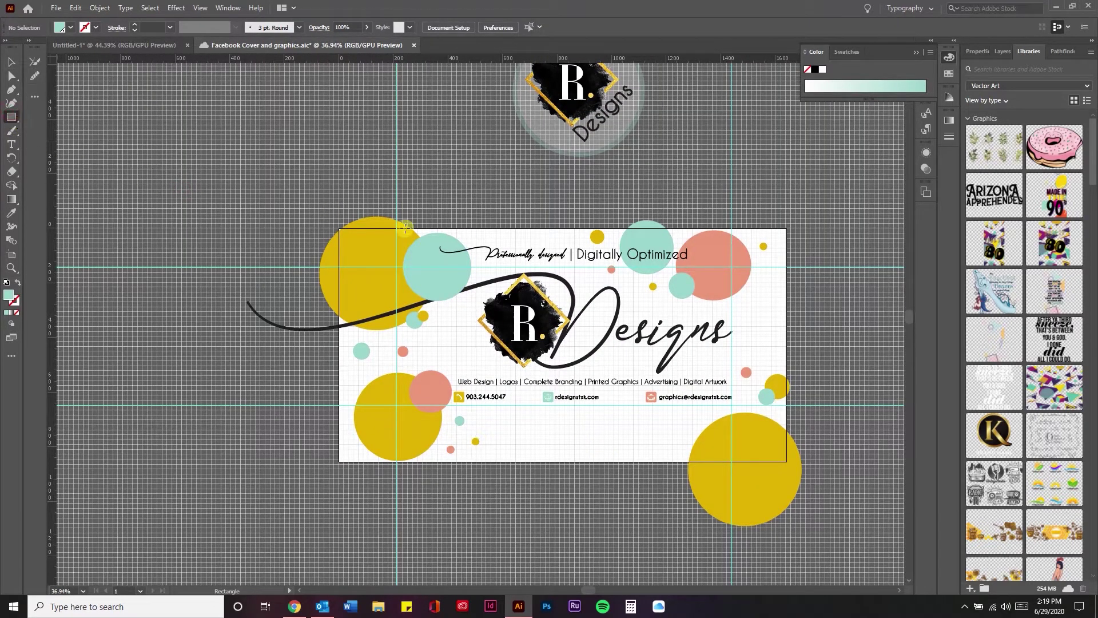
pyautogui.press('b')
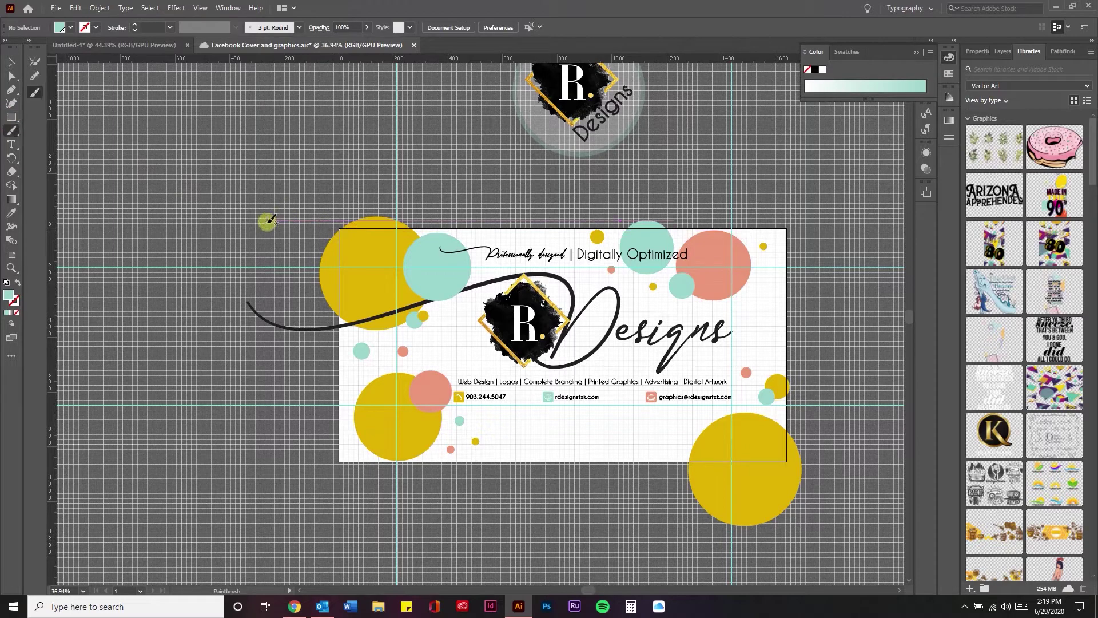
pyautogui.press('v')
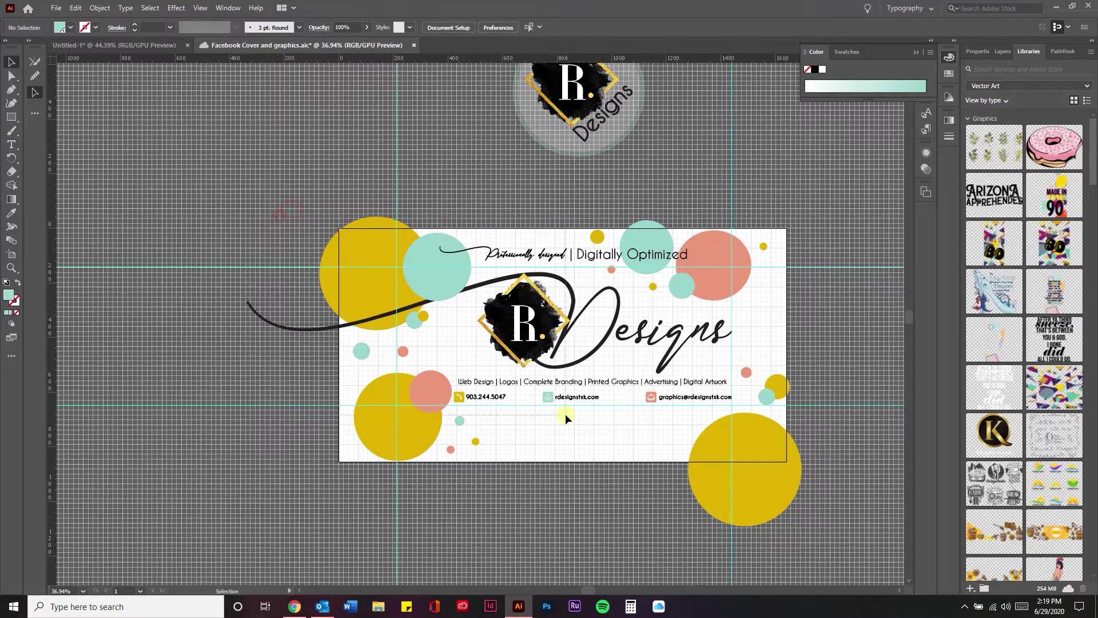
pyautogui.hotkey('ctrl', 'a')
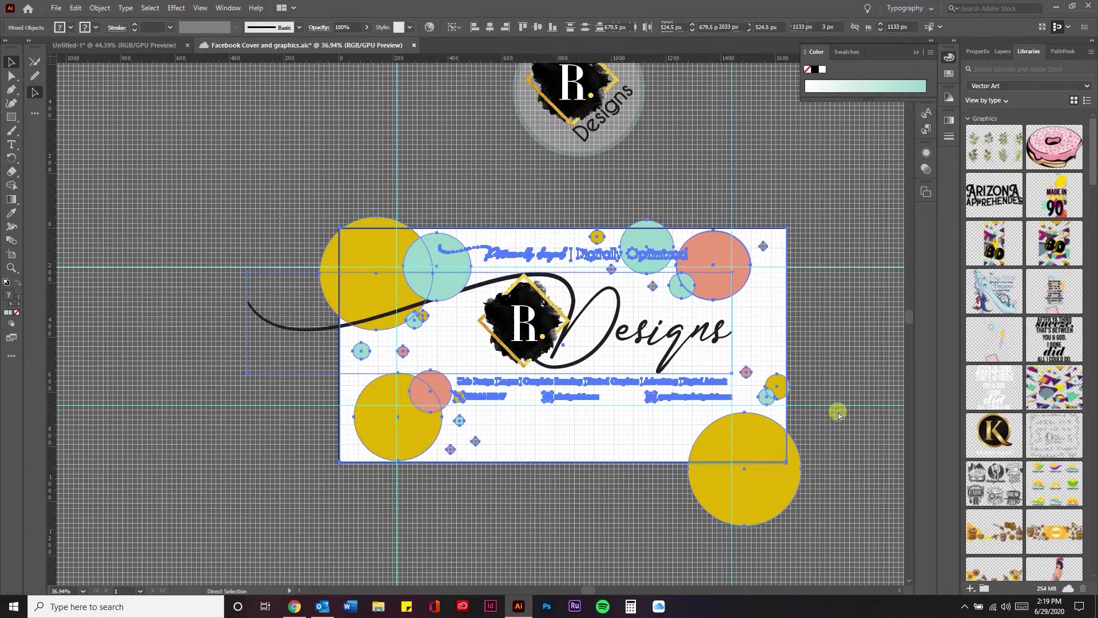
pyautogui.click(826, 353)
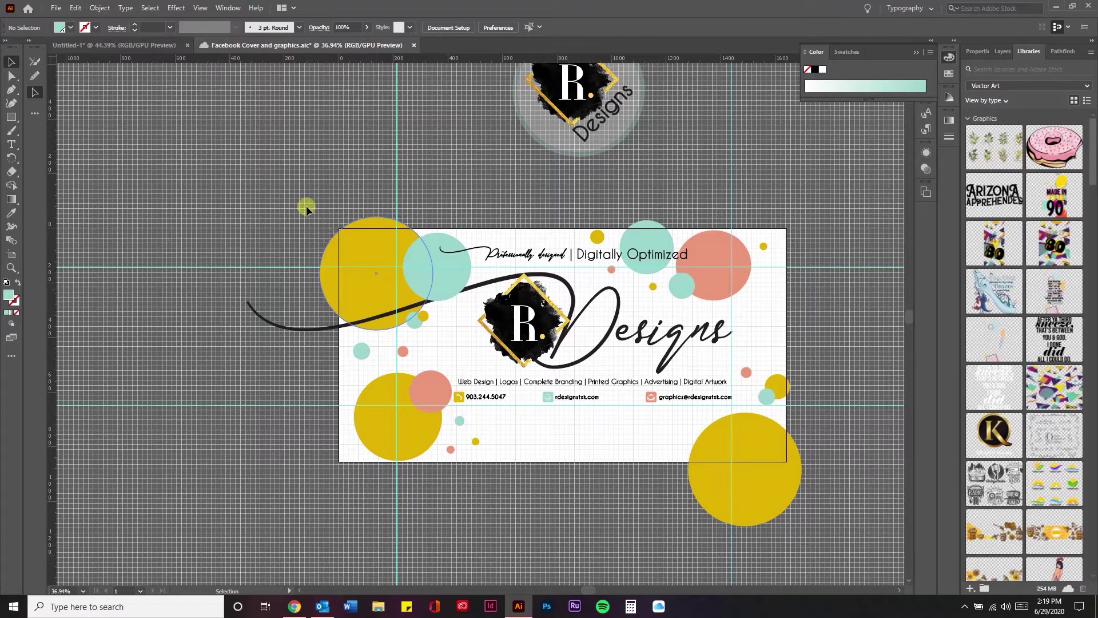
pyautogui.moveTo(306, 204); pyautogui.dragTo(846, 530)
pyautogui.press('a')
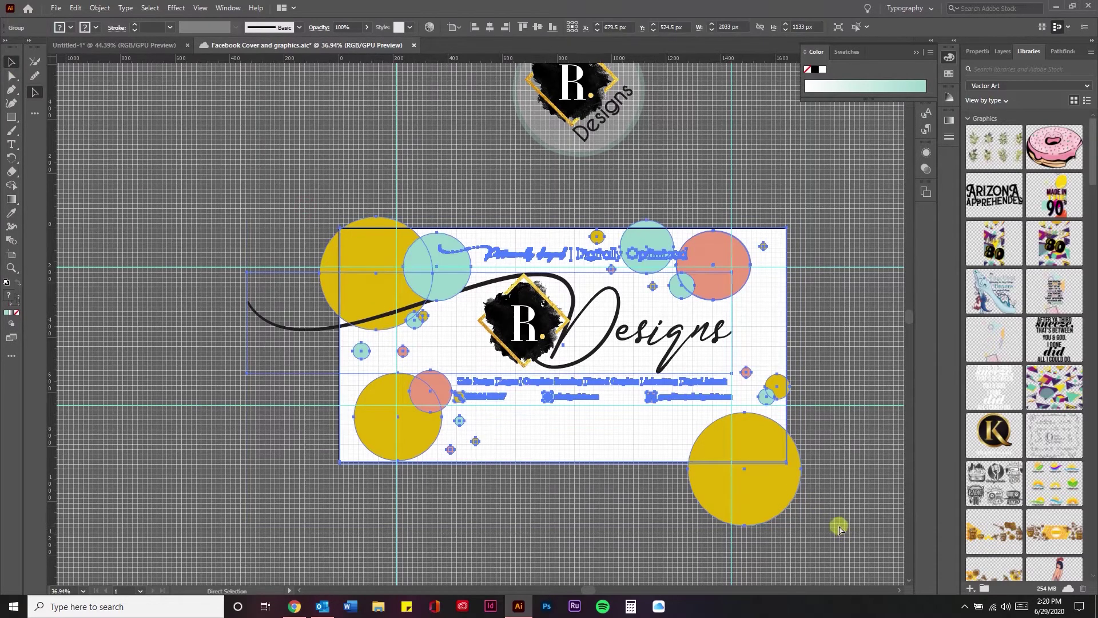
pyautogui.press('v')
pyautogui.click(231, 219)
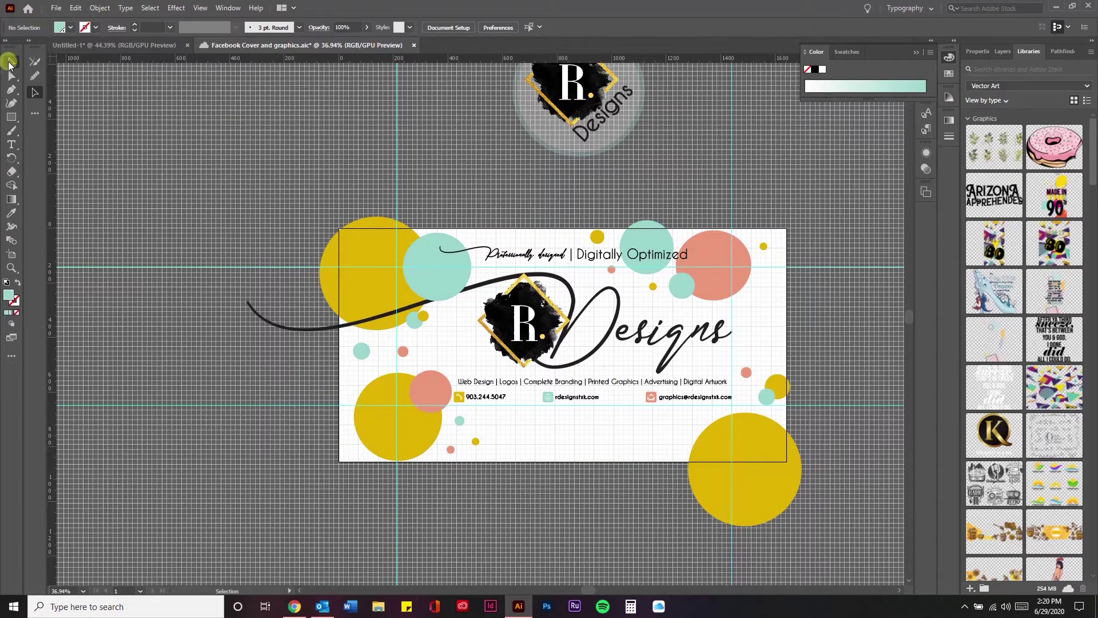
# Draw a rectangle over the cover artboard and make it a clipping mask for all artwork.
pyautogui.click(11, 119)
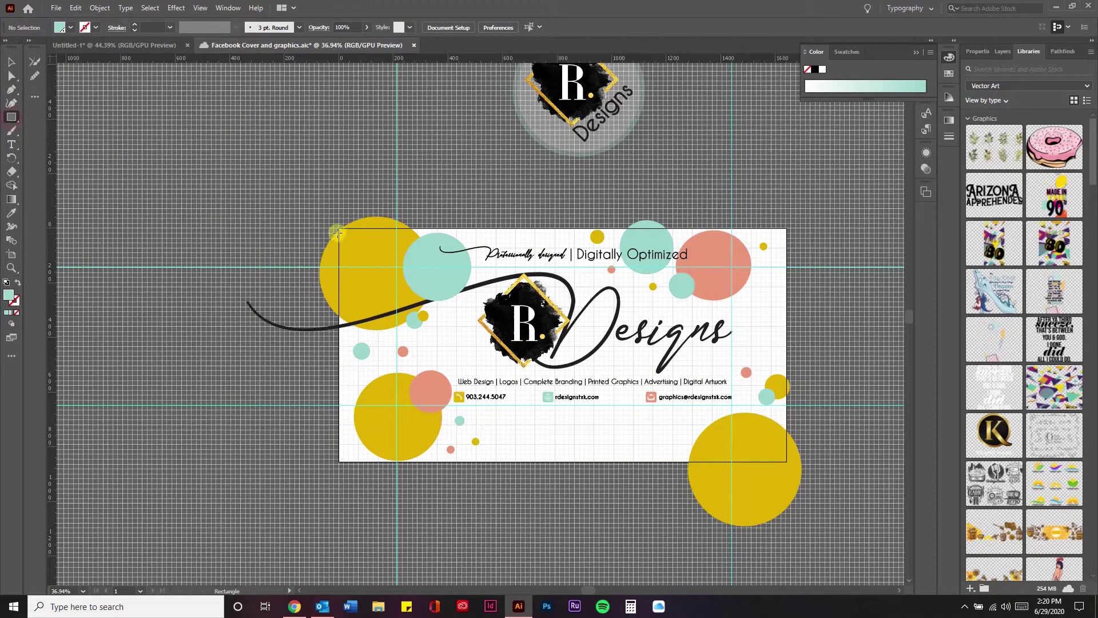
pyautogui.moveTo(340, 227); pyautogui.dragTo(786, 462)
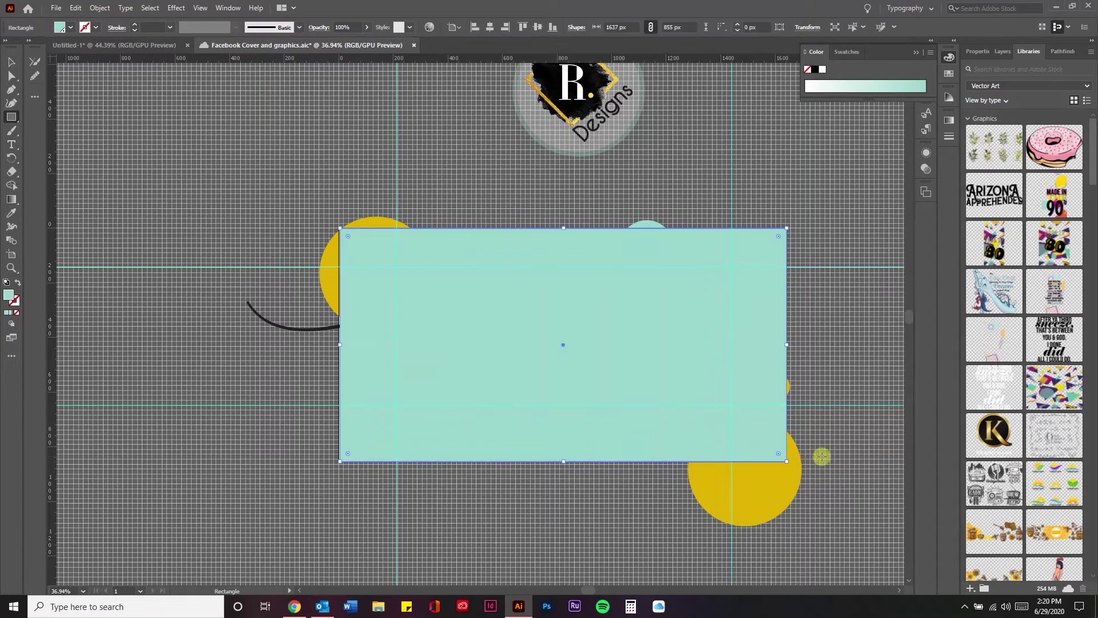
pyautogui.press('v')
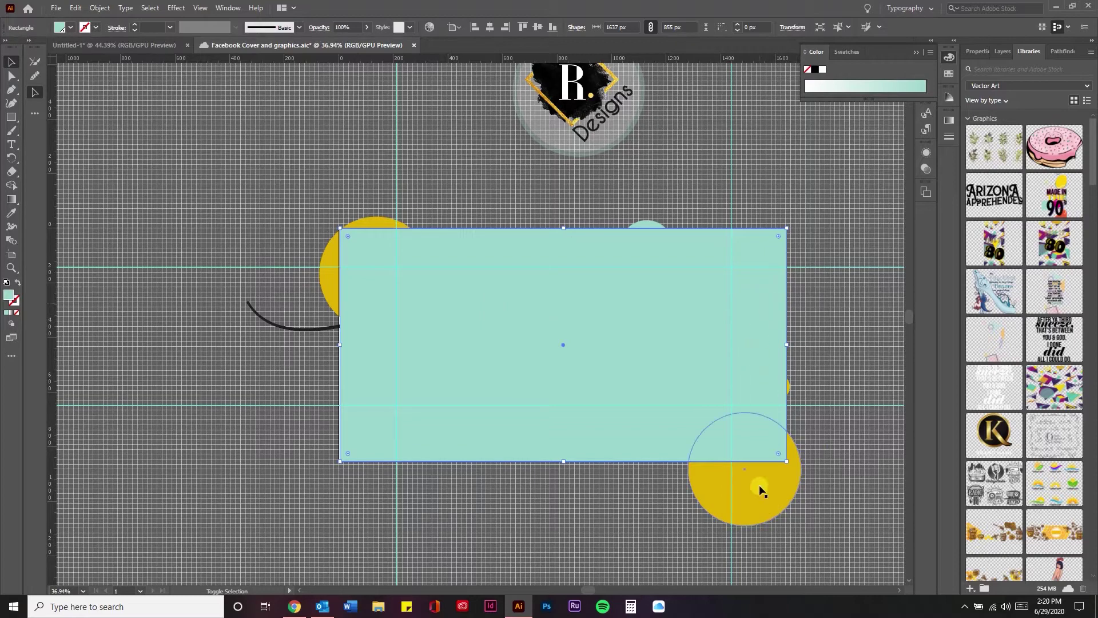
pyautogui.hotkey('ctrl', 'a')
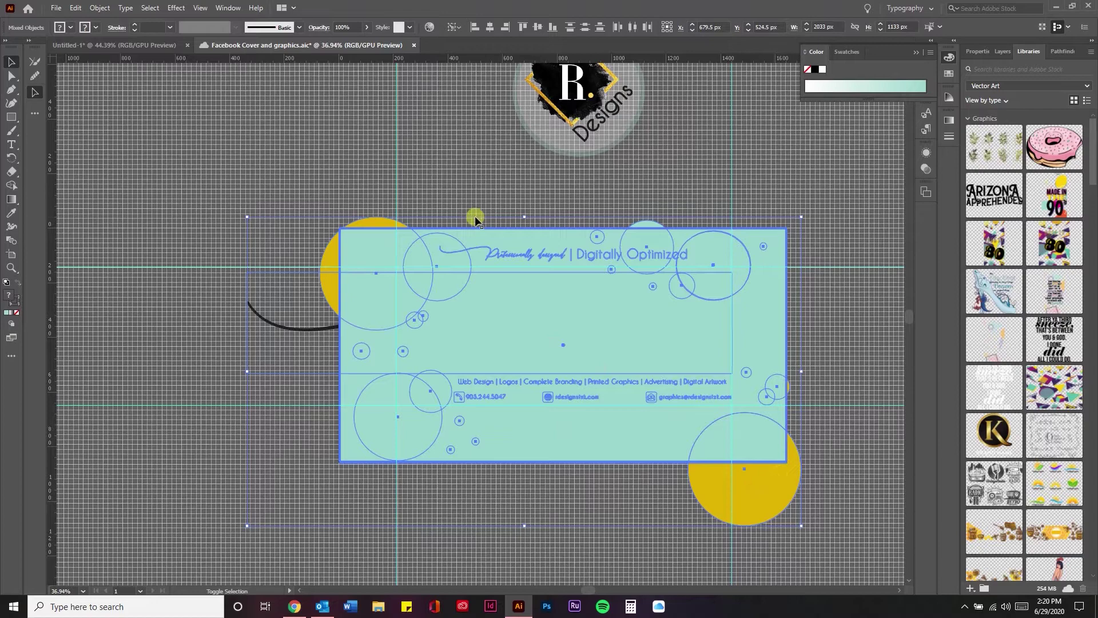
pyautogui.rightClick(663, 324)
pyautogui.click(732, 423)
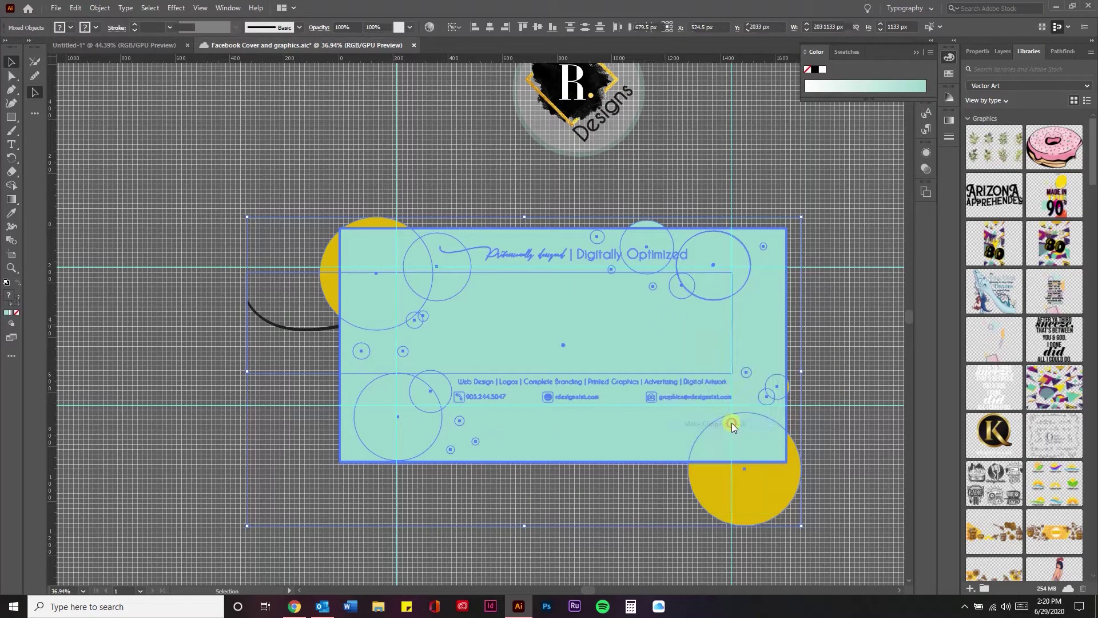
pyautogui.click(819, 328)
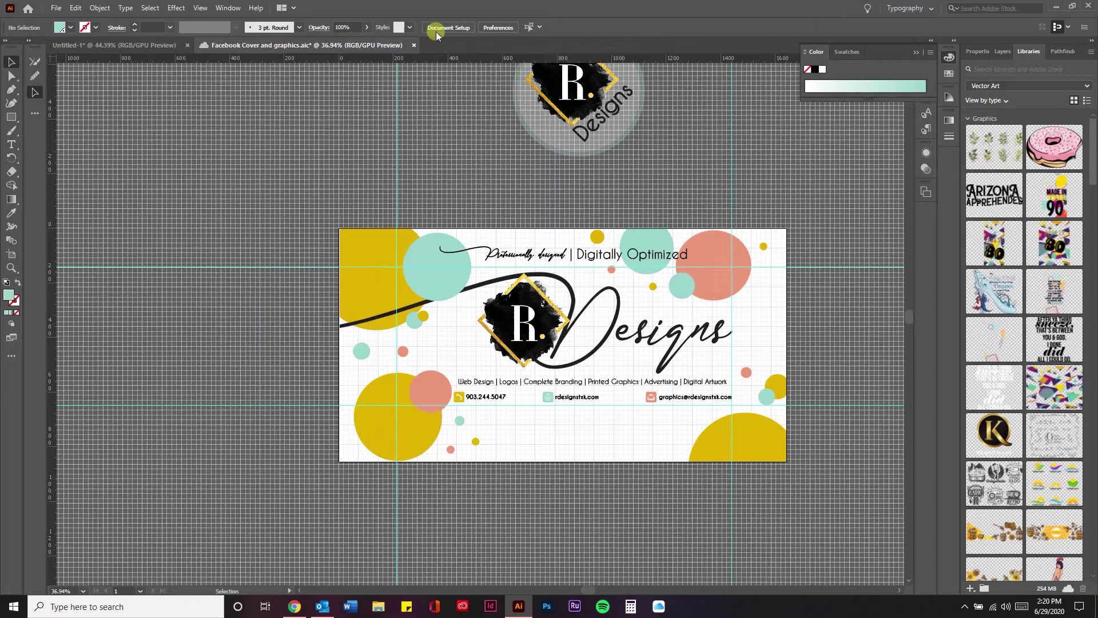
# Select the clipped 1637 × 855 px cover group, ready for file commands.
pyautogui.scroll(3, 585, 276)
pyautogui.scroll(-4, 436, 279)
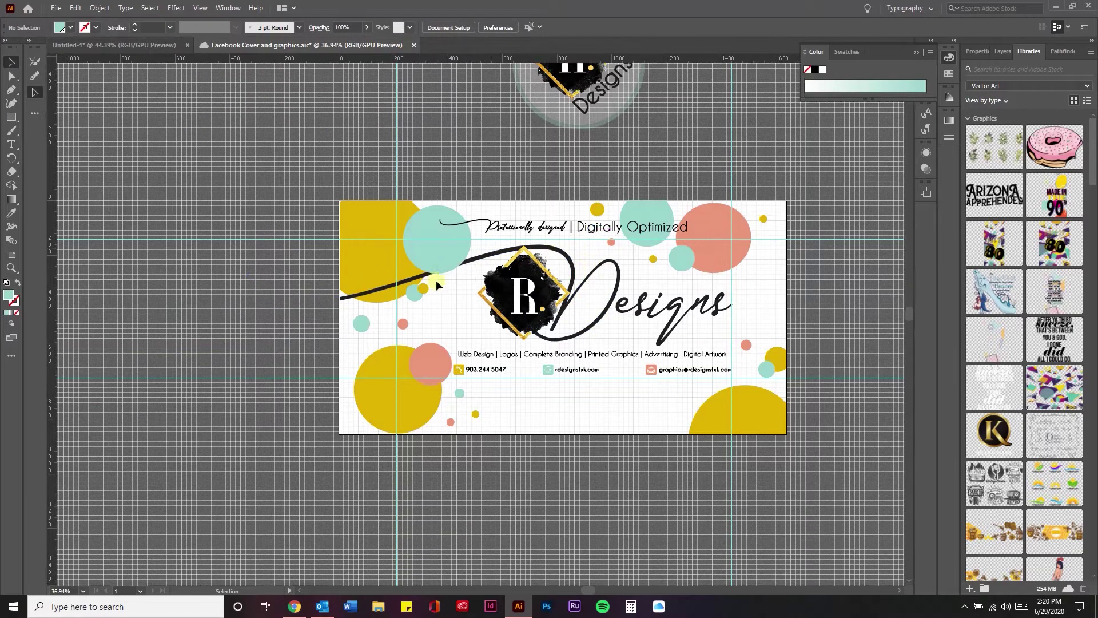
pyautogui.hotkey('ctrl', 'a')
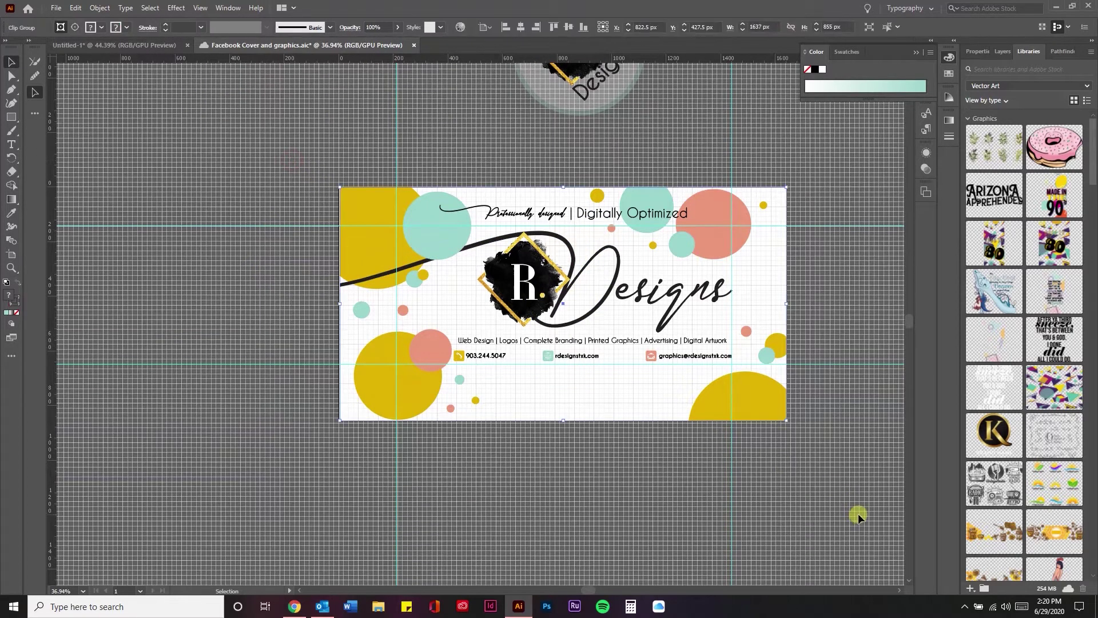
pyautogui.click(56, 7)
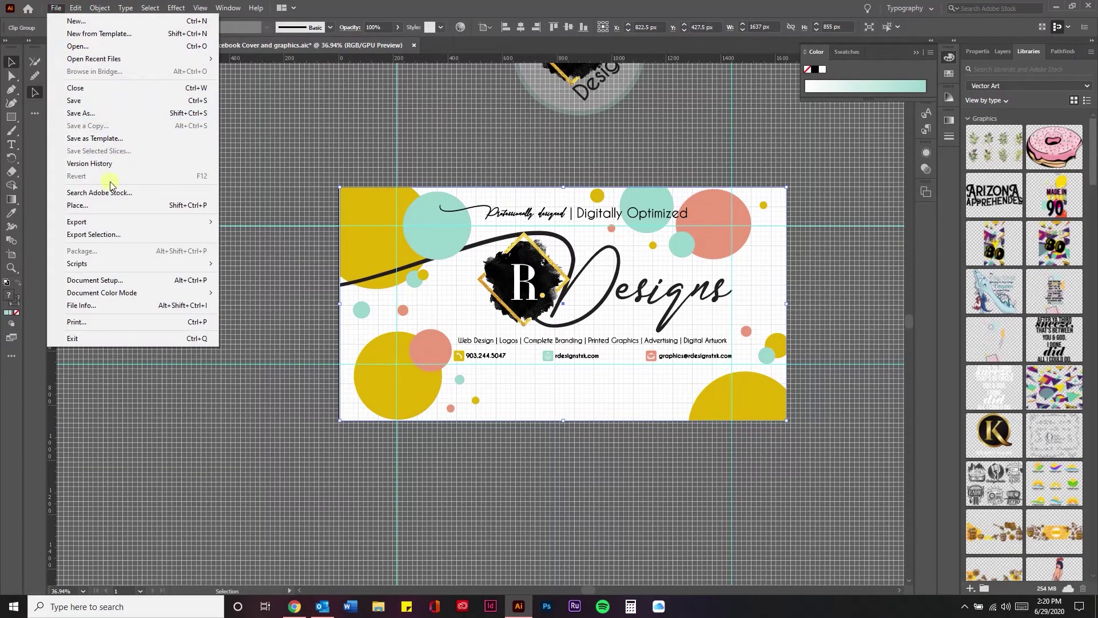
pyautogui.click(91, 234)
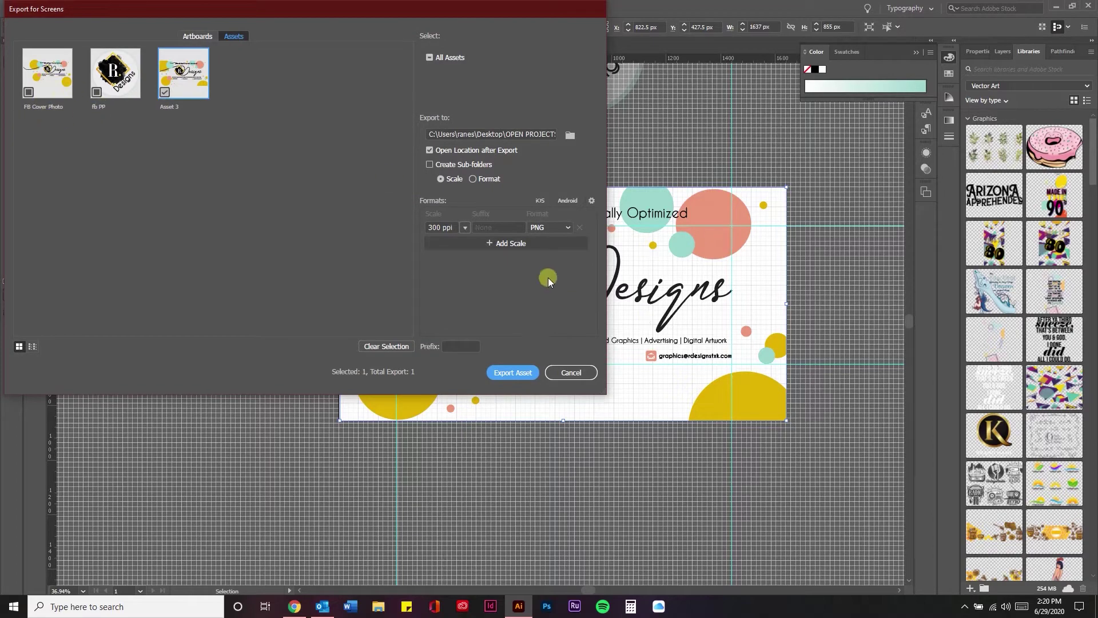
pyautogui.click(546, 228)
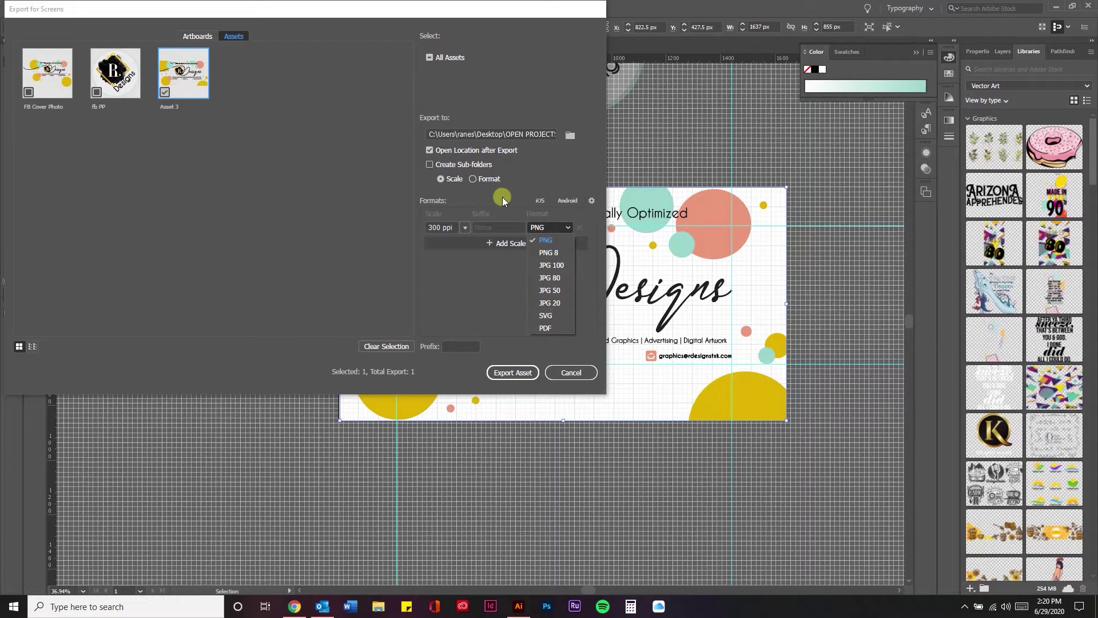
pyautogui.click(280, 169)
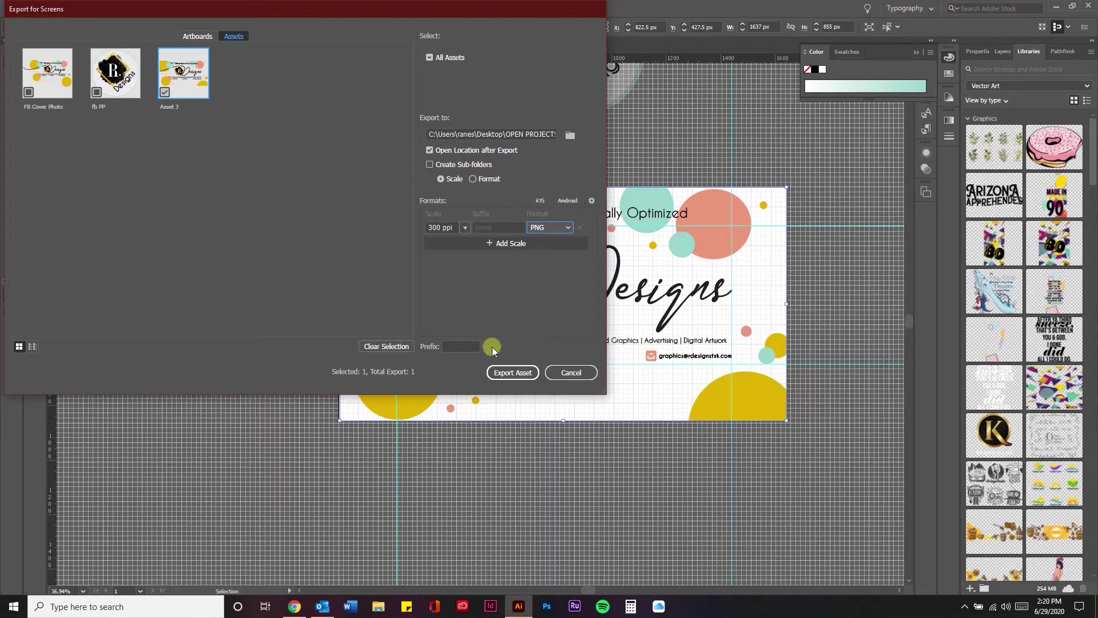
pyautogui.click(551, 373)
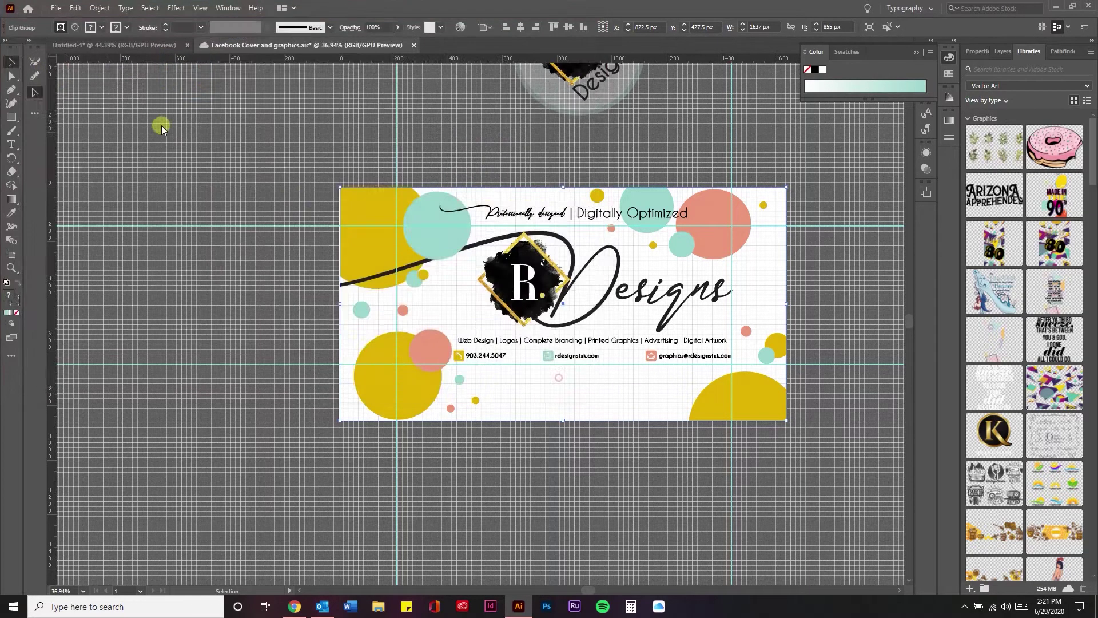
# Export the cover via Export As as a PNG into the Desktop's R. DESIGNS folder.
pyautogui.click(56, 8)
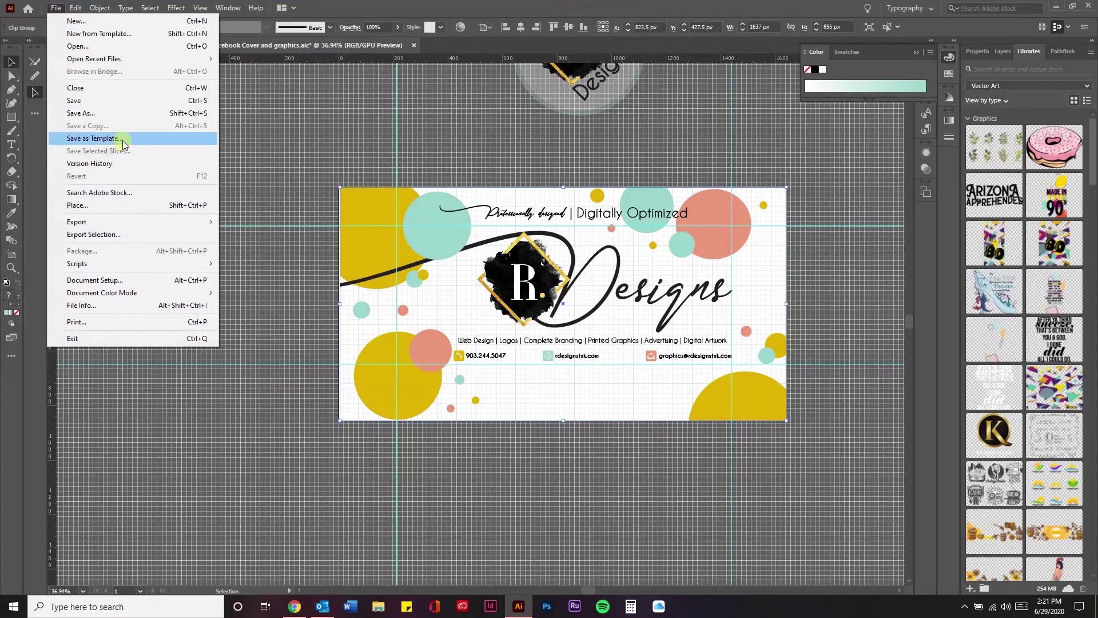
pyautogui.click(101, 115)
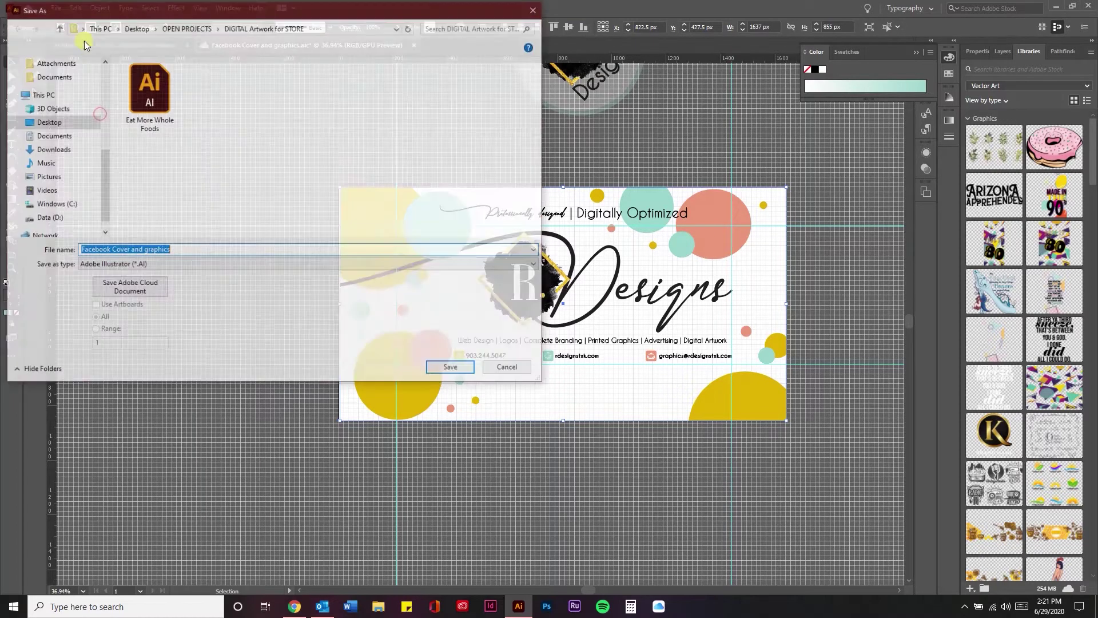
pyautogui.click(490, 359)
pyautogui.click(55, 7)
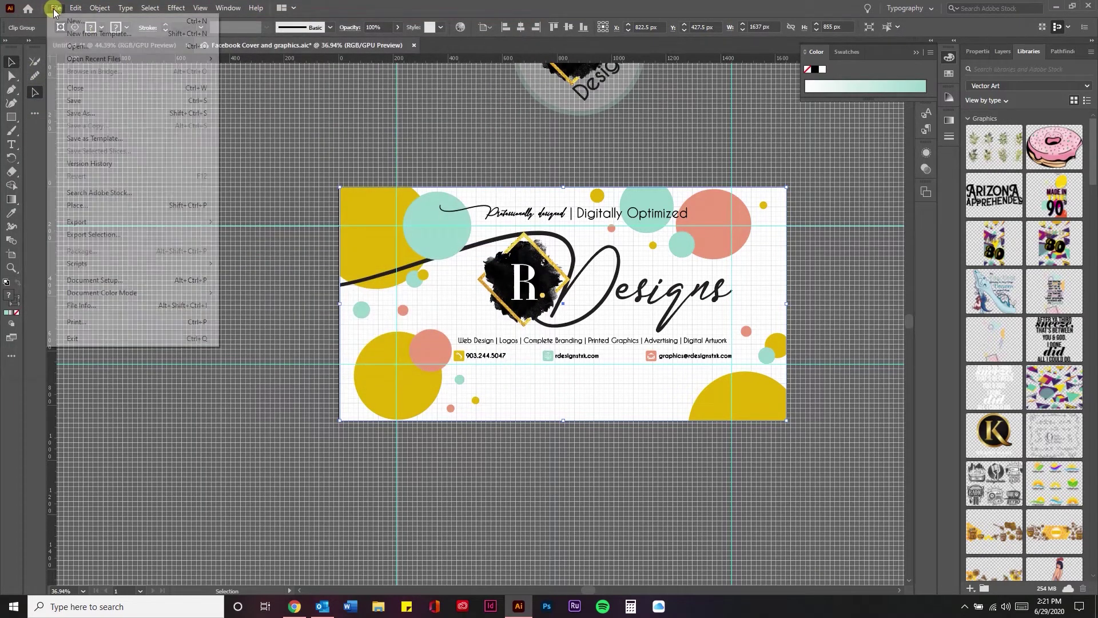
pyautogui.moveTo(135, 224)
pyautogui.click(242, 236)
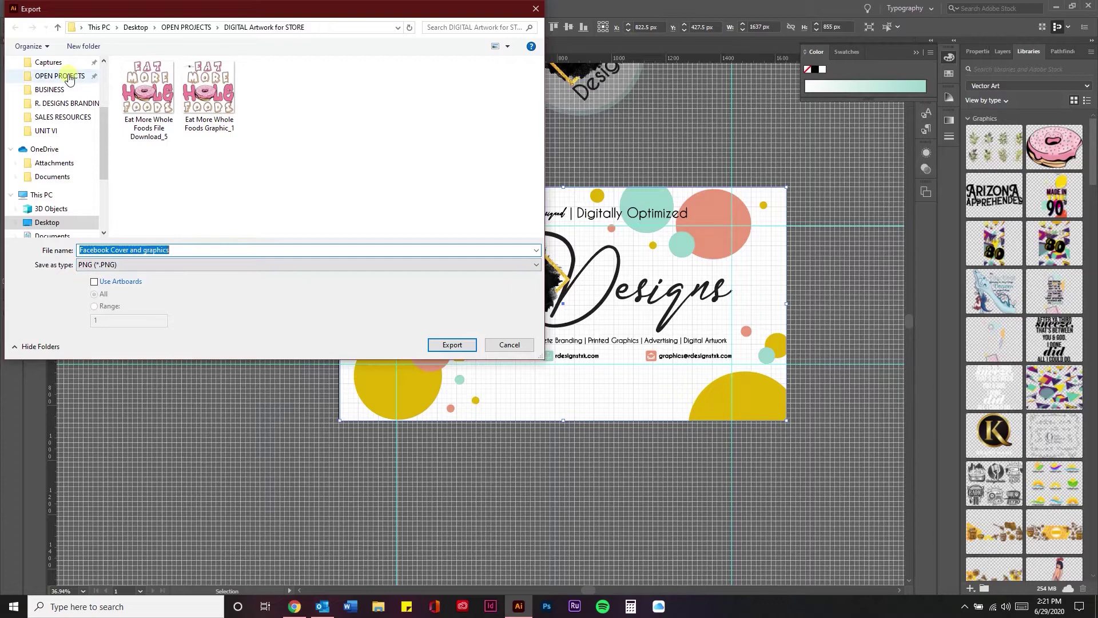
pyautogui.click(132, 27)
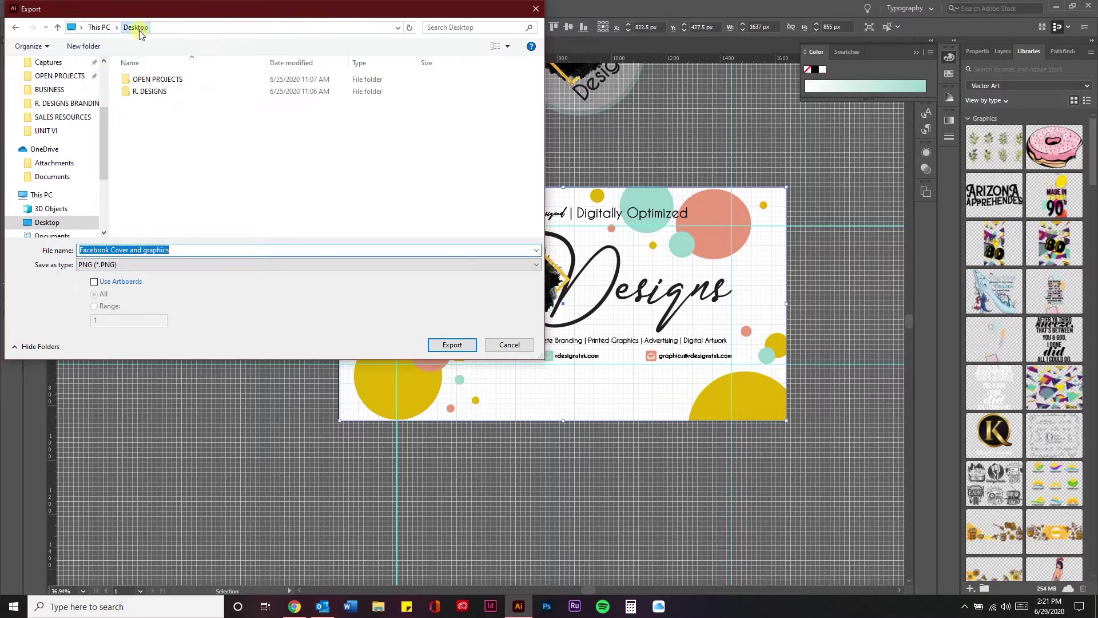
pyautogui.doubleClick(164, 91)
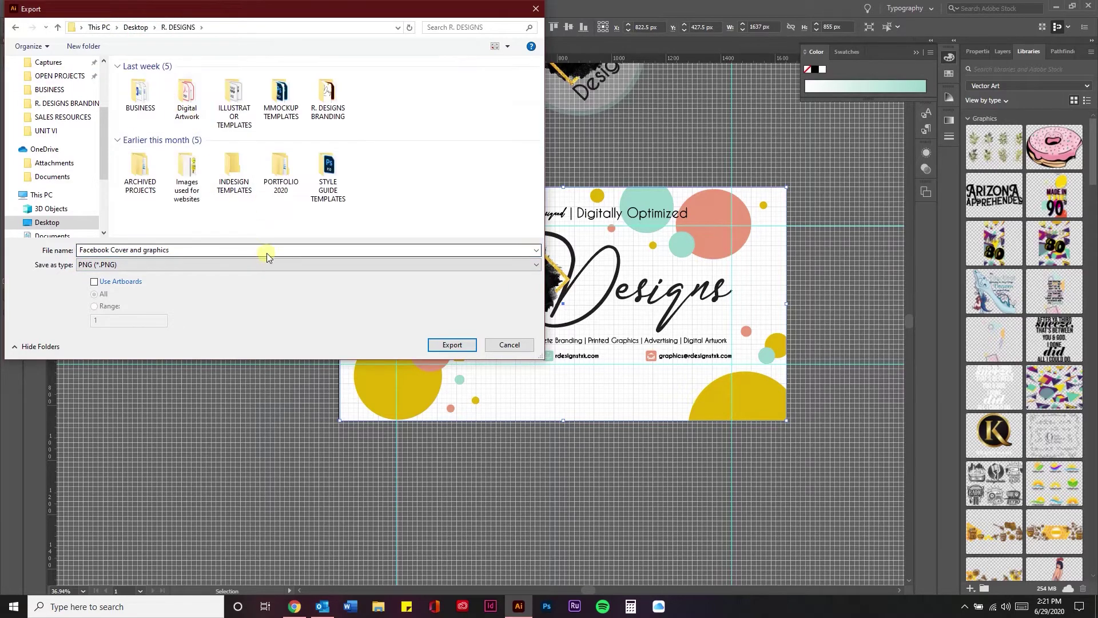
pyautogui.click(452, 345)
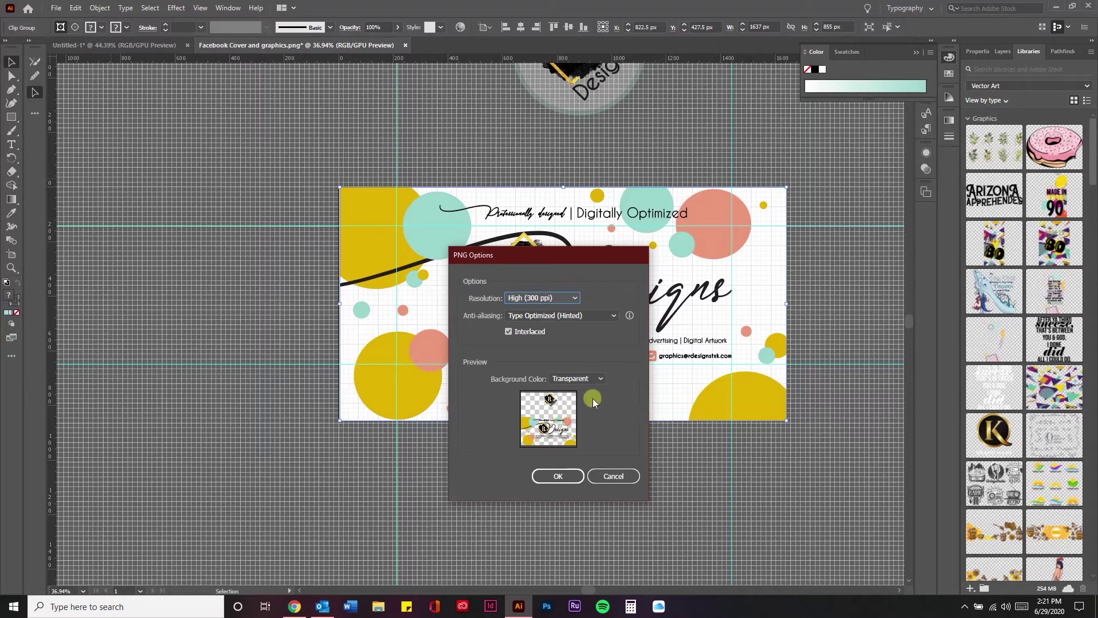
# Try White and Black PNG backgrounds, set it back to Transparent, and cancel PNG Options.
pyautogui.click(593, 379)
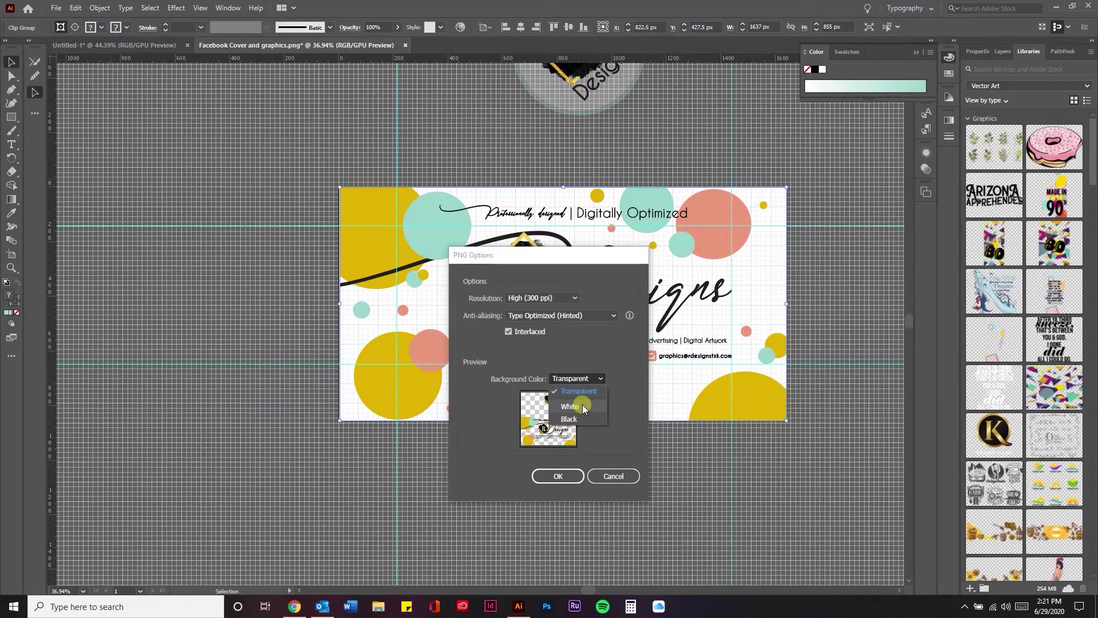
pyautogui.click(579, 407)
pyautogui.click(589, 377)
pyautogui.click(581, 418)
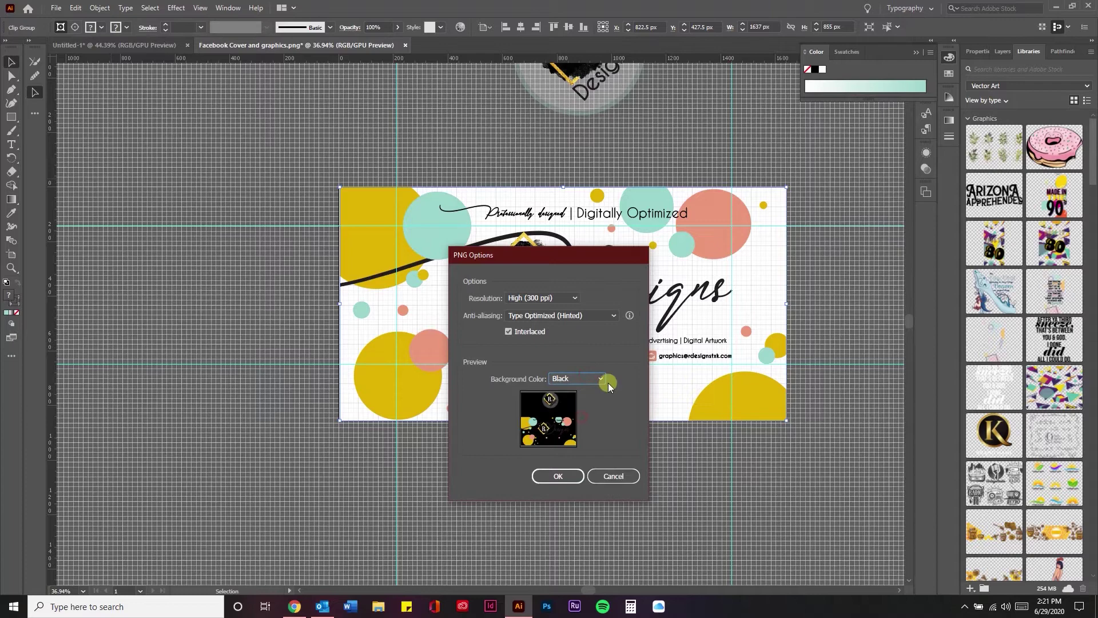
pyautogui.click(590, 379)
pyautogui.click(582, 392)
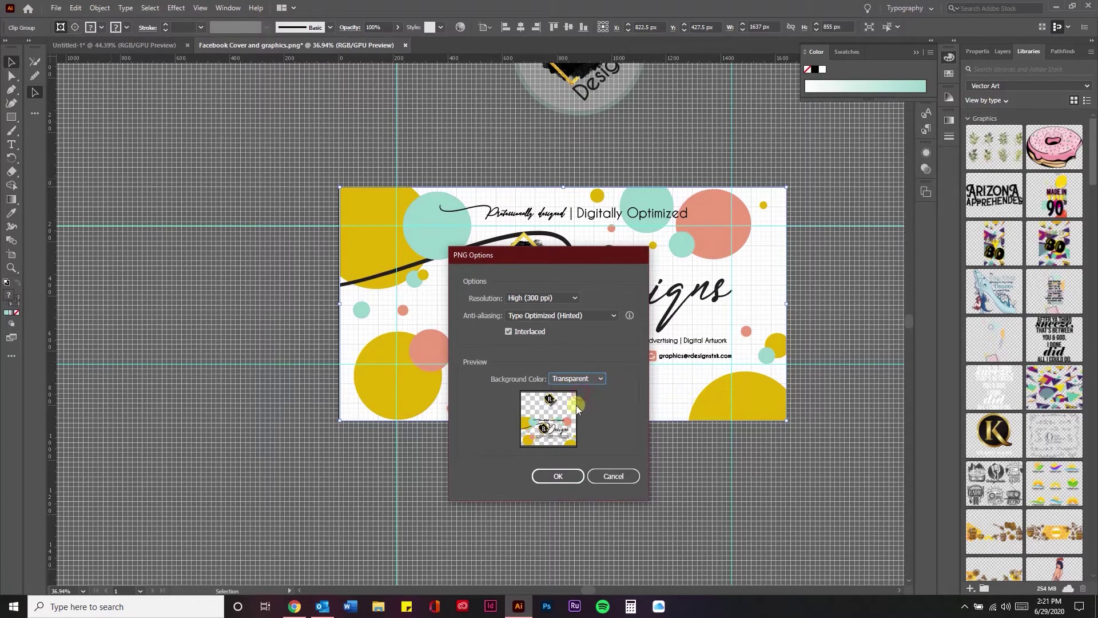
pyautogui.click(582, 379)
pyautogui.click(574, 405)
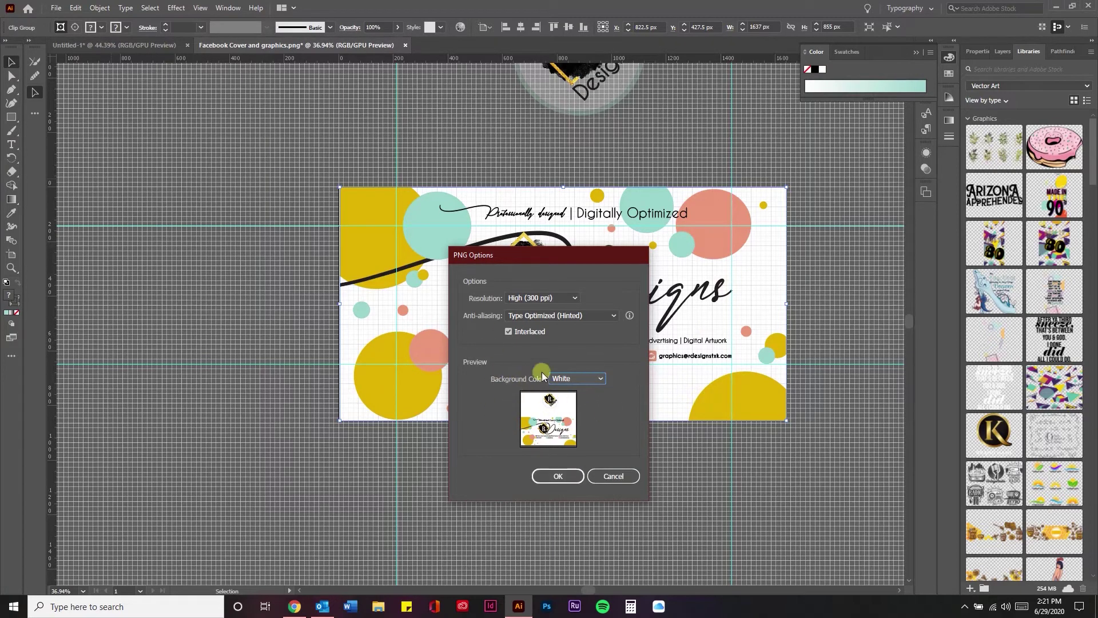
pyautogui.click(578, 380)
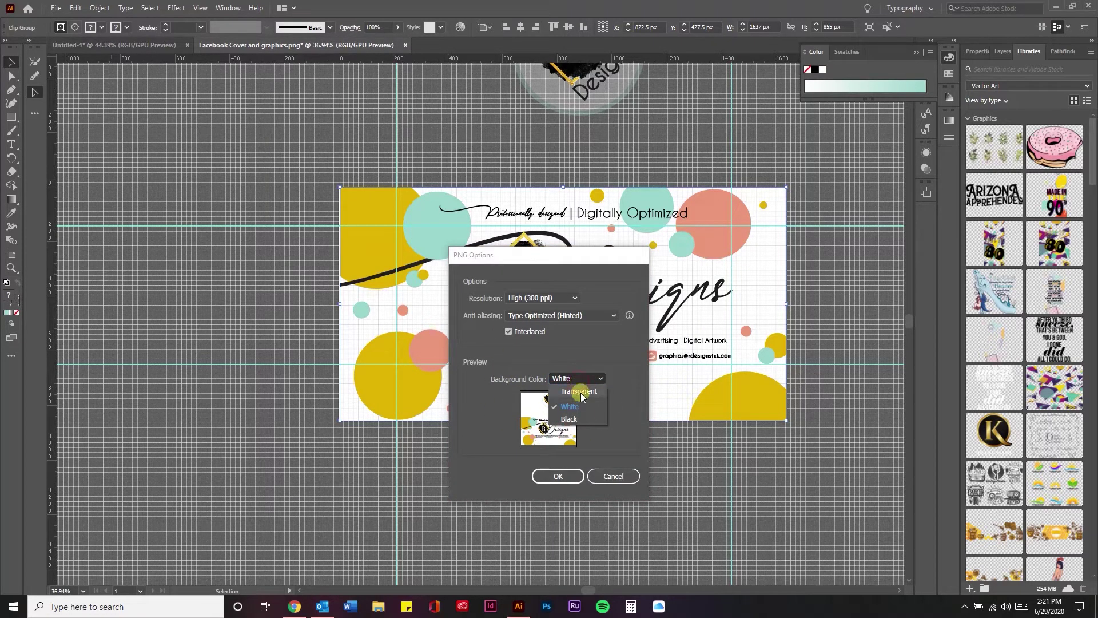
pyautogui.click(572, 394)
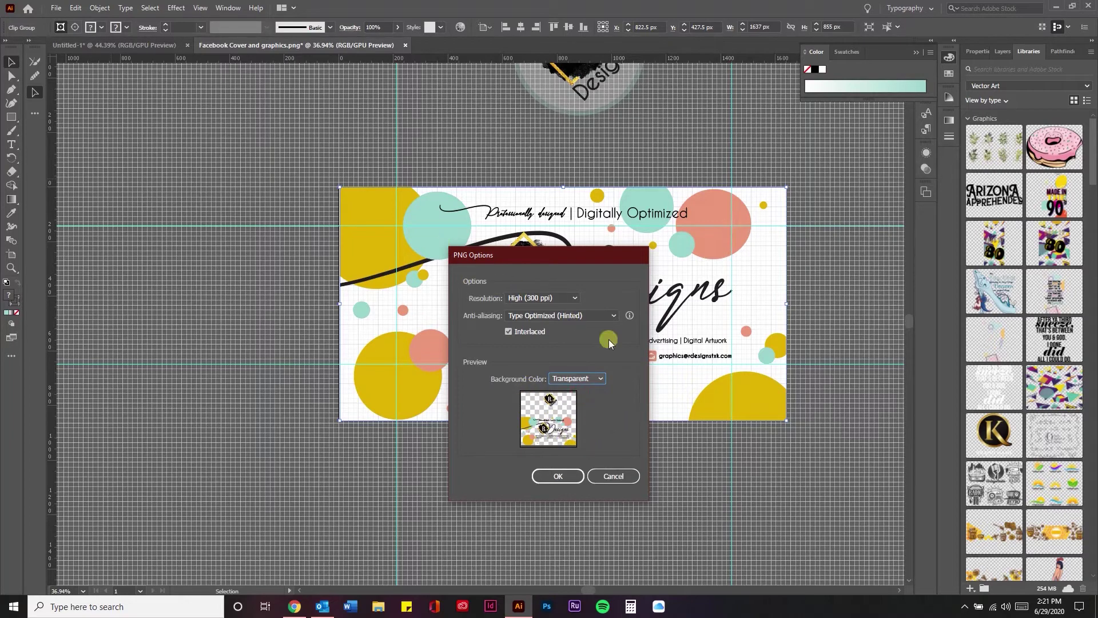
pyautogui.click(618, 476)
# Save the cover design with Ctrl+S, accepting the linked-objects warning.
pyautogui.click(283, 160)
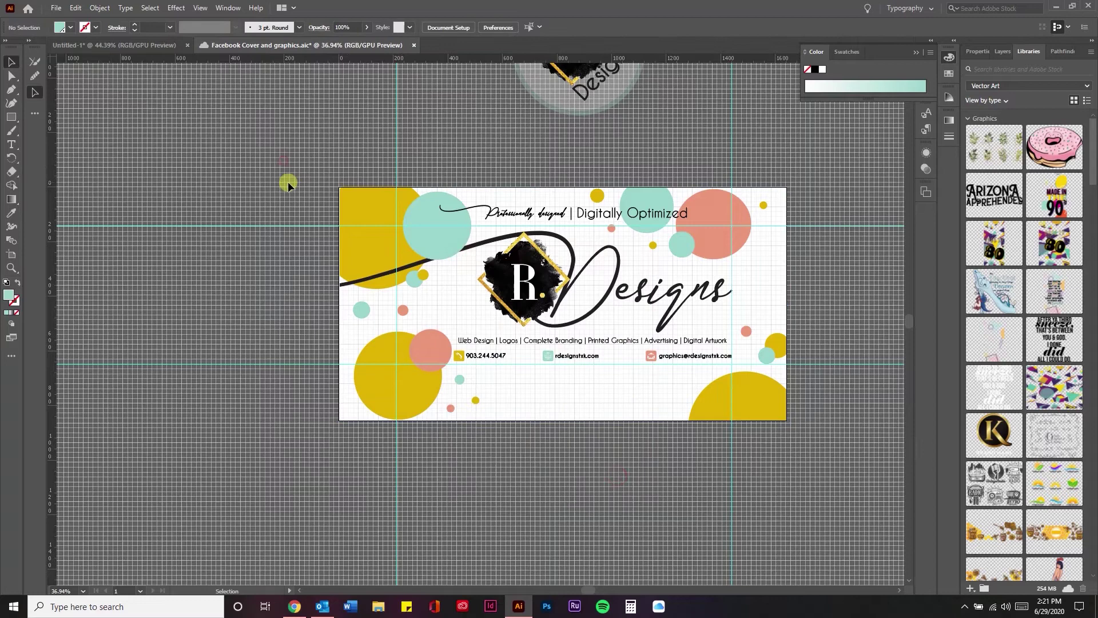
pyautogui.click(383, 215)
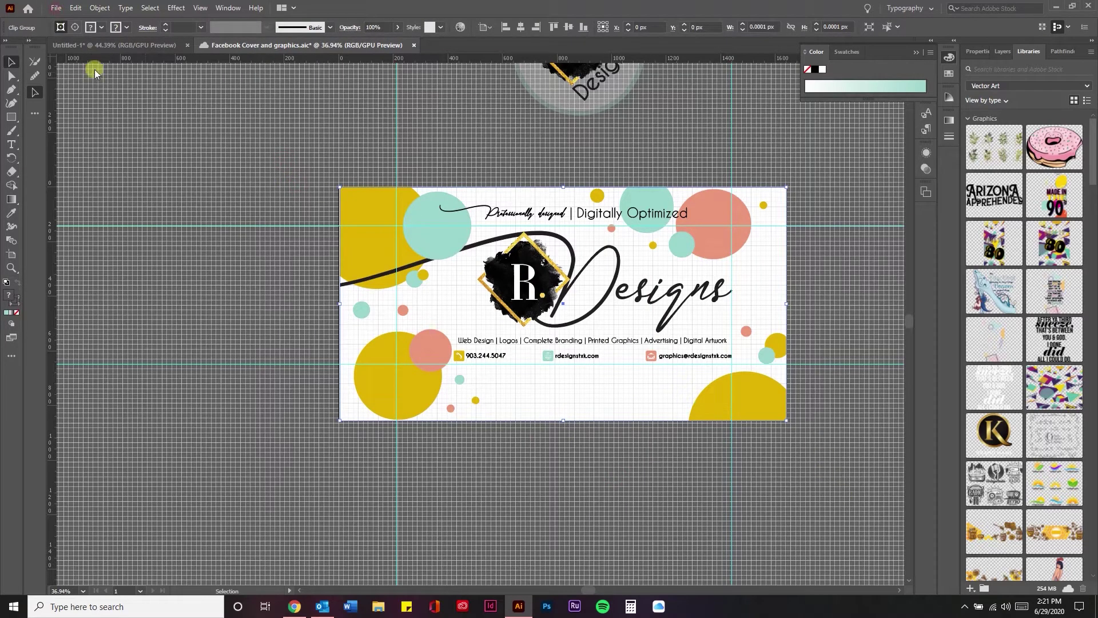
pyautogui.hotkey('ctrl', 's')
pyautogui.click(674, 341)
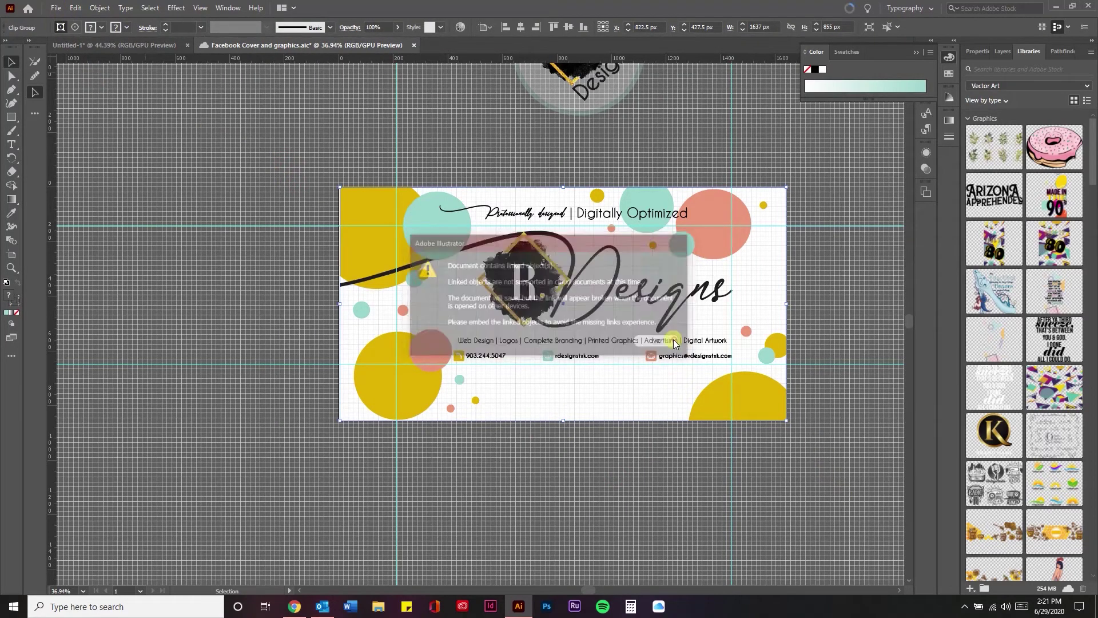
# Cancel an Export Selection PNG export and switch to the Facebook page in Chrome.
pyautogui.click(56, 8)
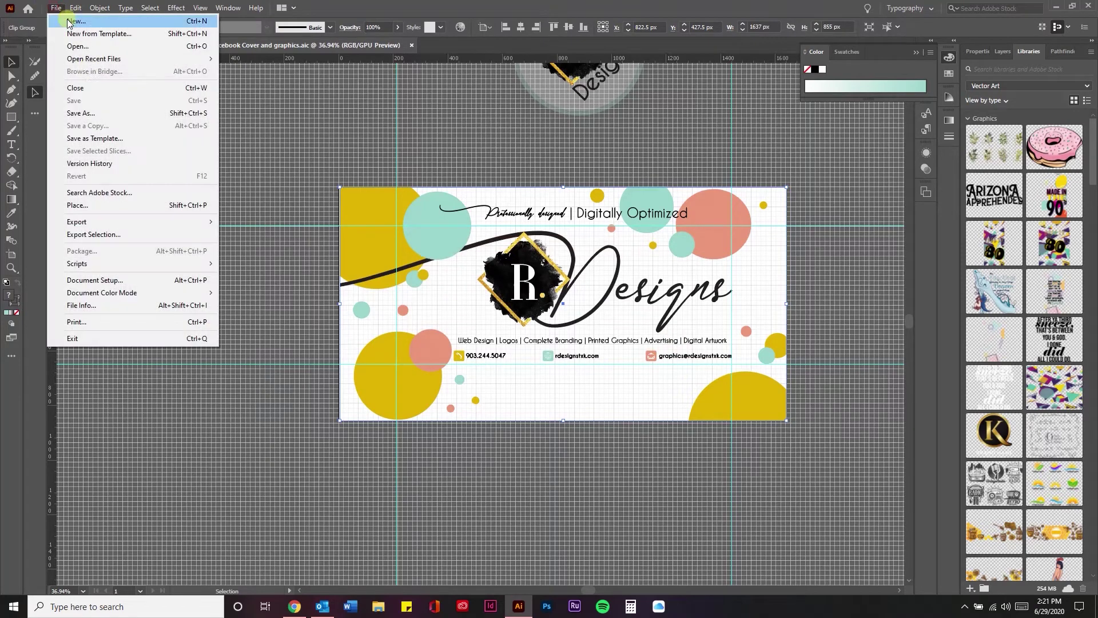
pyautogui.click(111, 233)
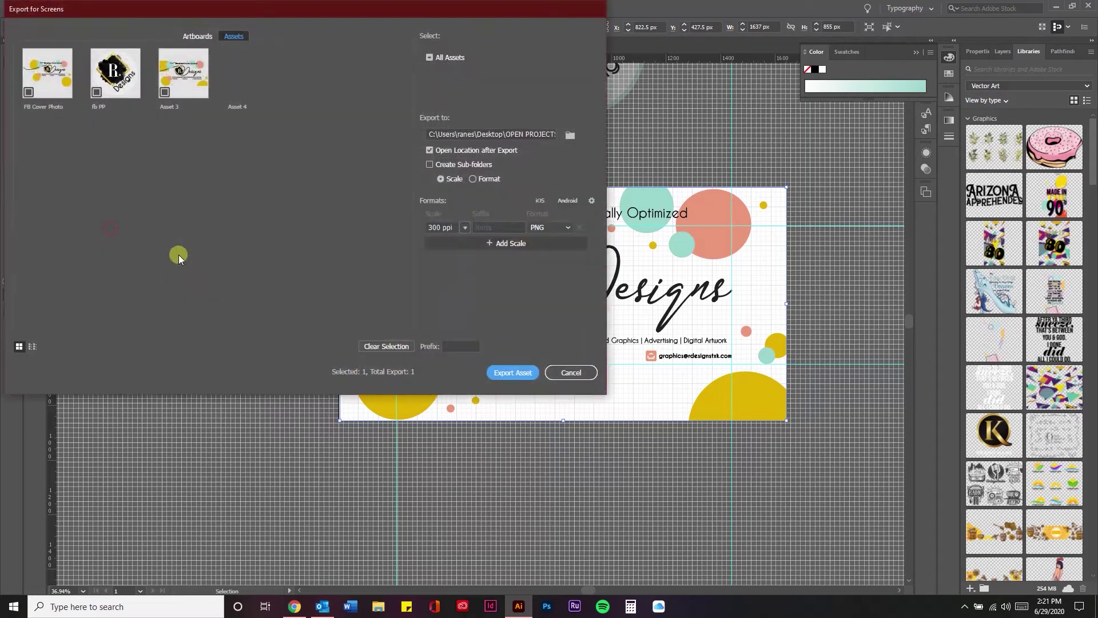
pyautogui.doubleClick(237, 106)
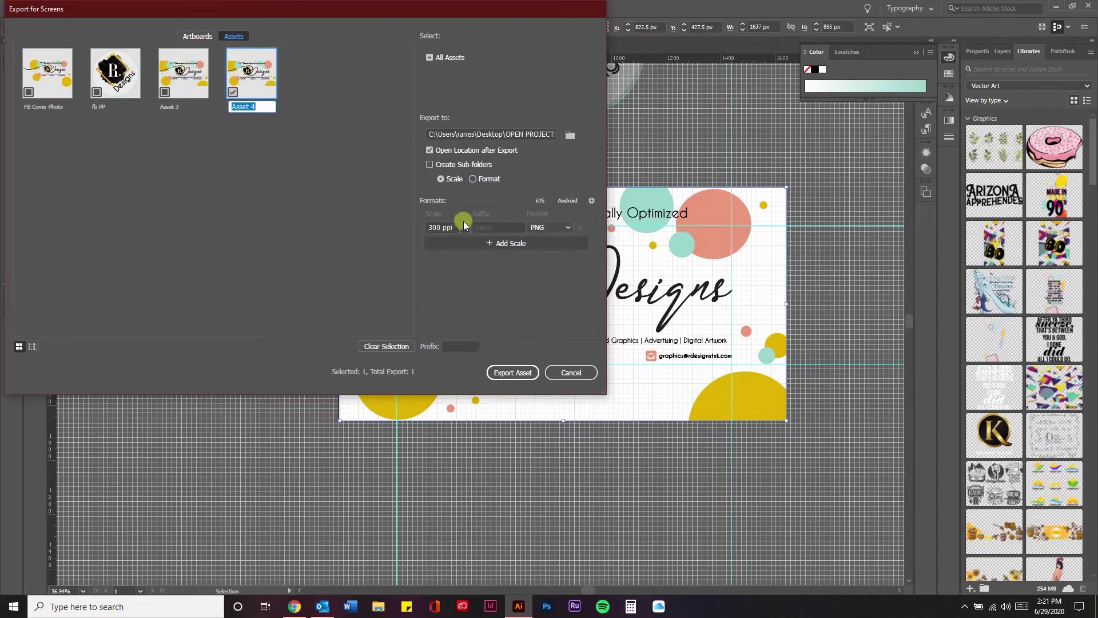
pyautogui.click(568, 227)
pyautogui.click(492, 321)
pyautogui.click(513, 373)
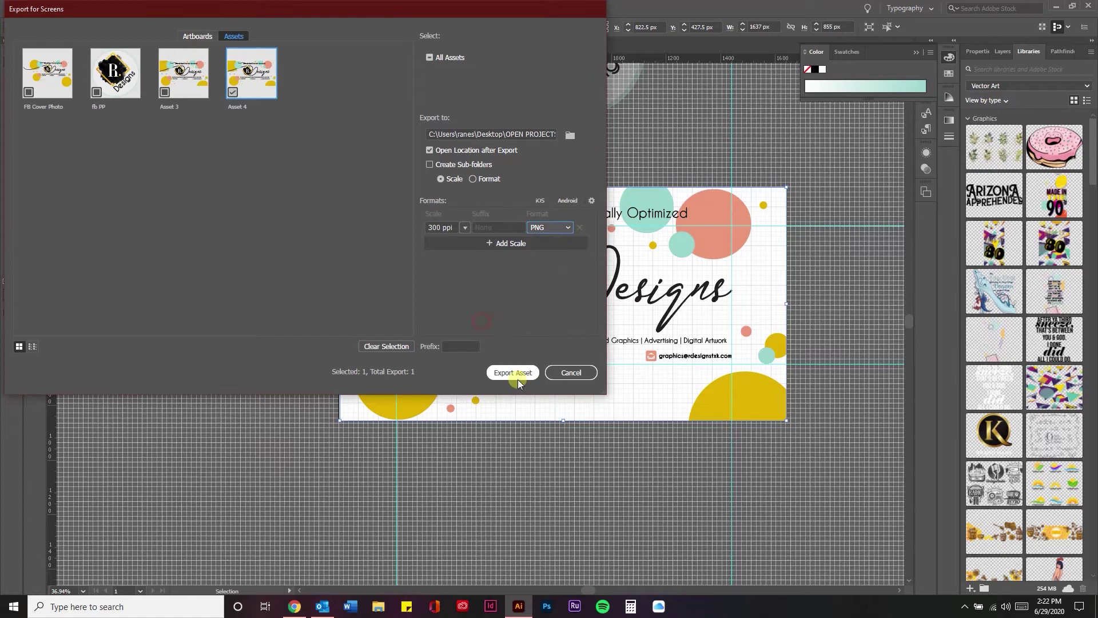
pyautogui.click(571, 372)
pyautogui.click(295, 605)
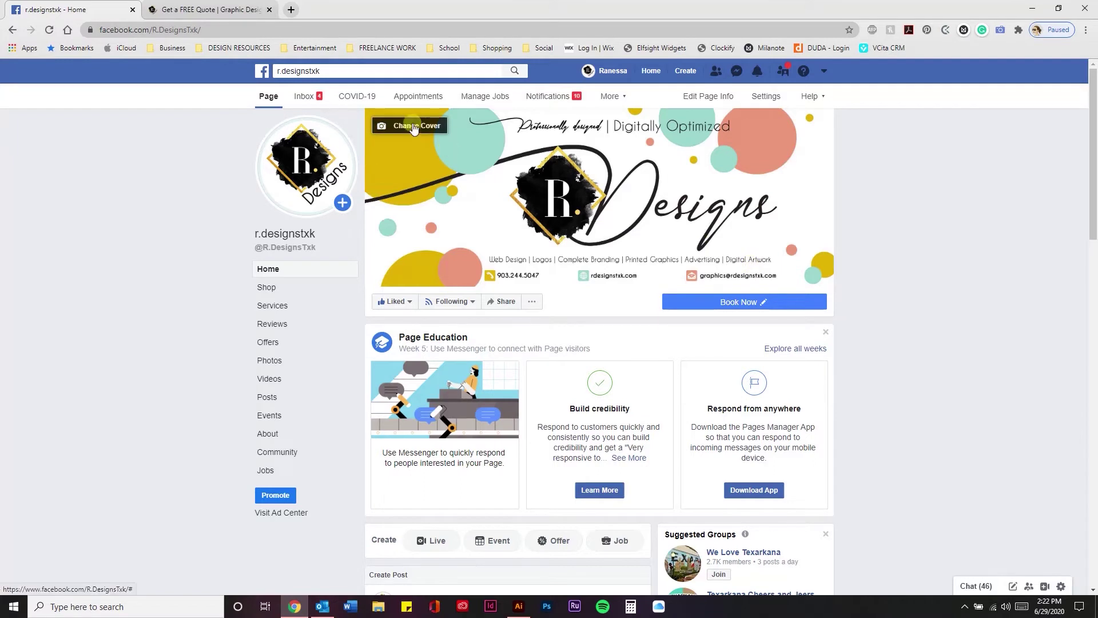
# Upload FB Cover Photo through Change Cover > Upload Photo/Video.
pyautogui.click(411, 126)
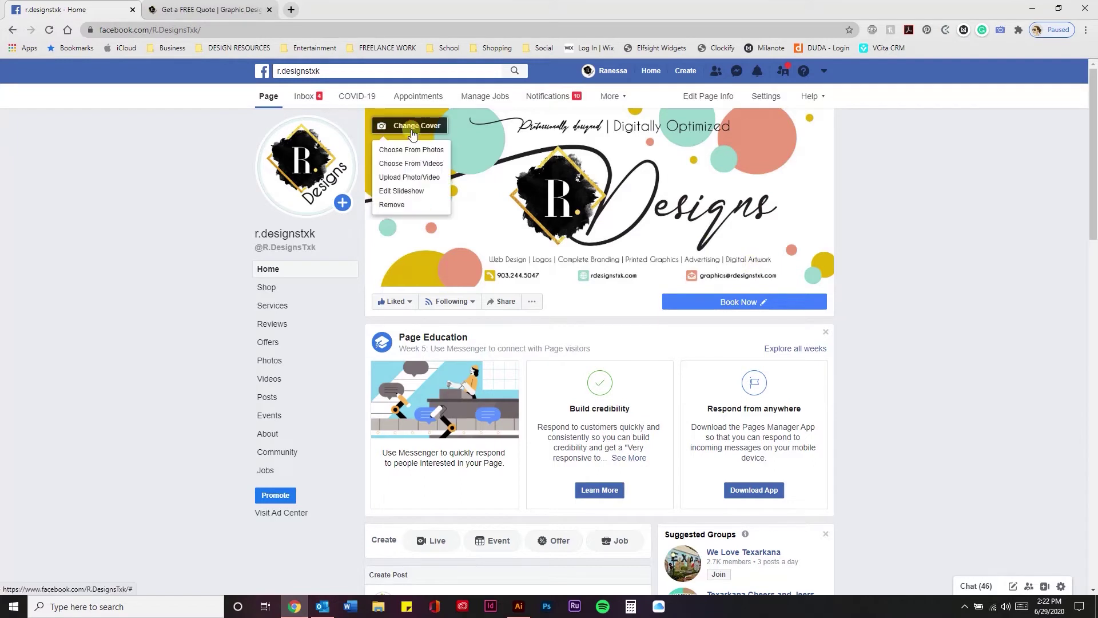
pyautogui.click(403, 177)
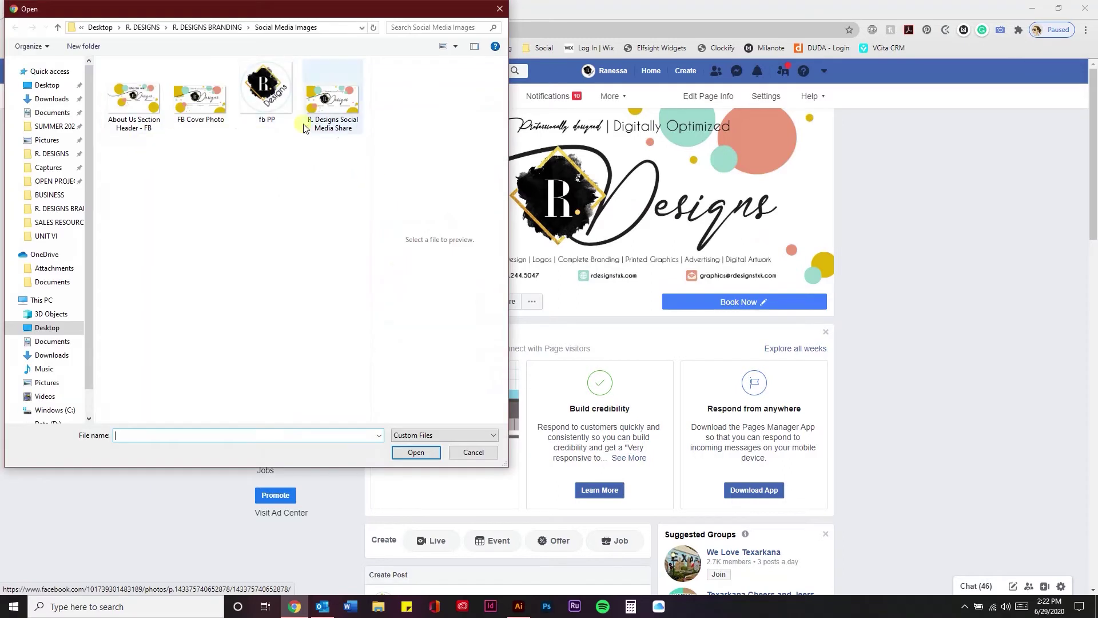
pyautogui.click(192, 112)
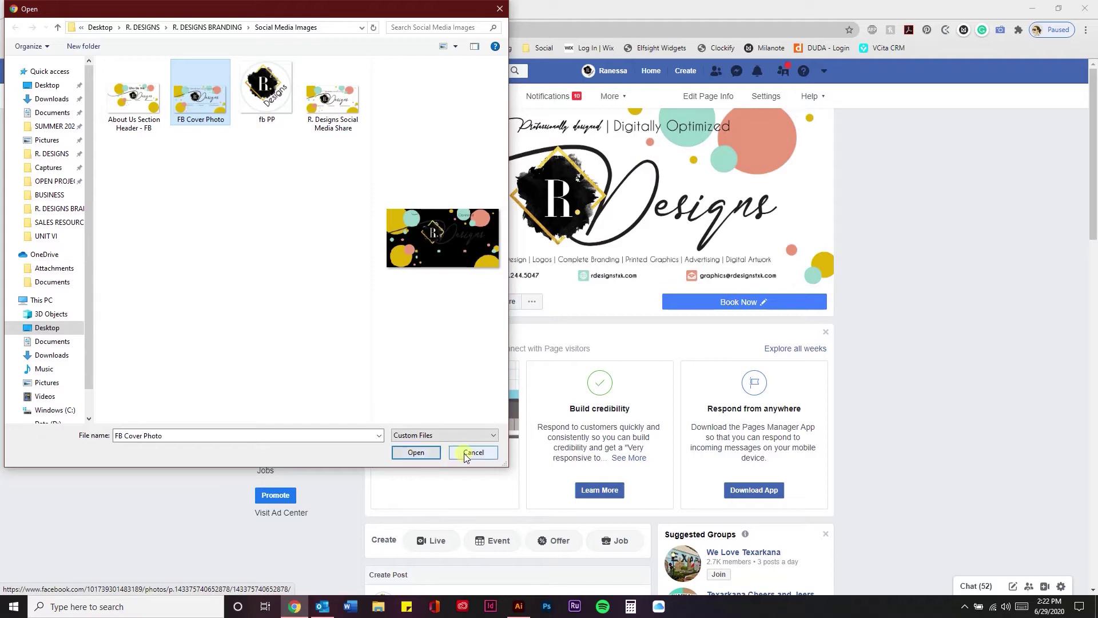
pyautogui.click(424, 454)
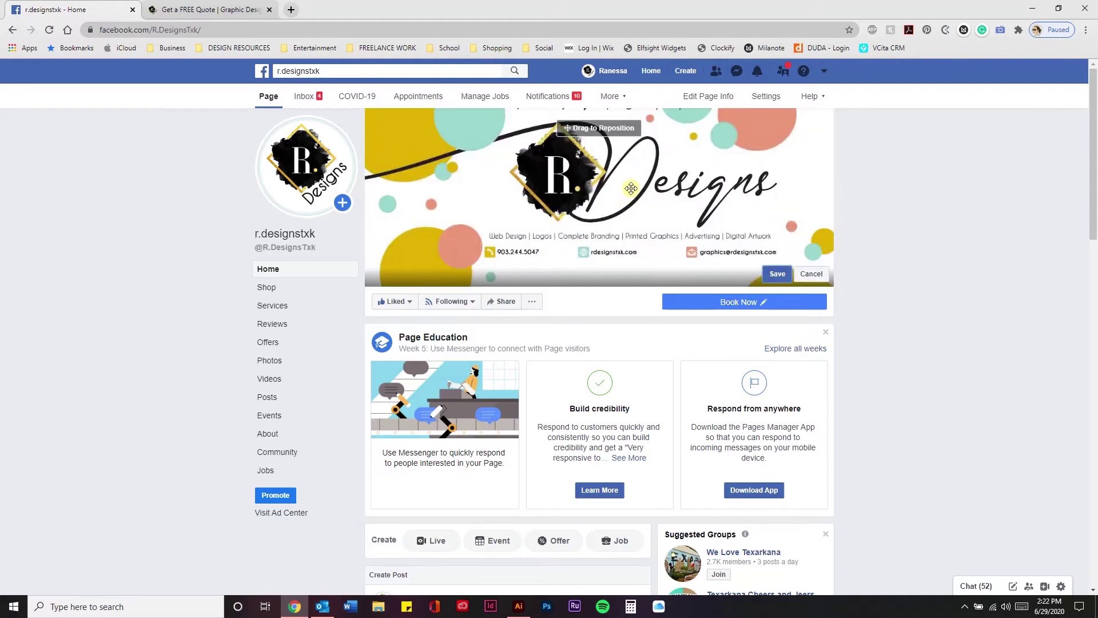
# Shift the cover image up, then slightly down, and save its position.
pyautogui.moveTo(643, 201)
pyautogui.mouseDown()
pyautogui.moveTo(644, 184)
pyautogui.moveTo(641, 195)
pyautogui.mouseUp()
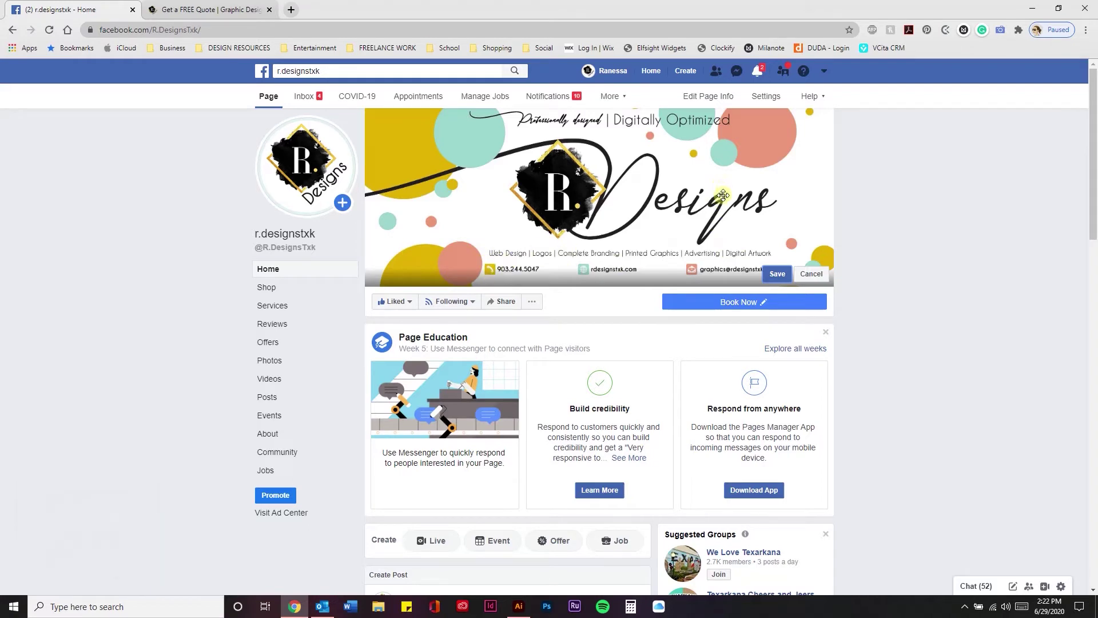
pyautogui.moveTo(723, 195)
pyautogui.mouseDown()
pyautogui.moveTo(716, 222)
pyautogui.moveTo(730, 202)
pyautogui.mouseUp()
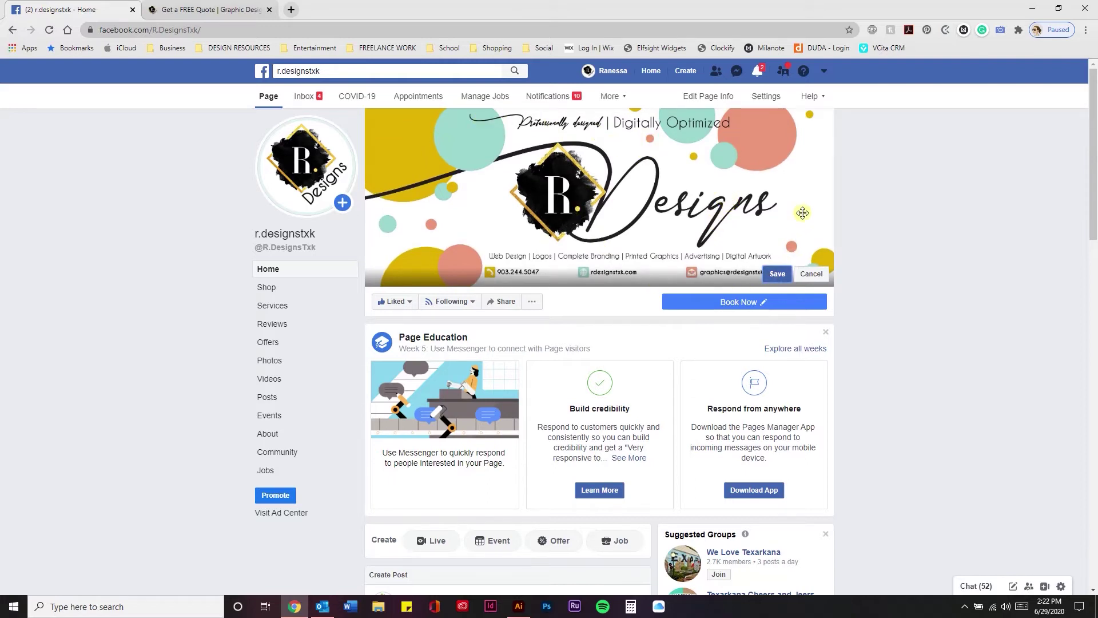
pyautogui.click(775, 275)
pyautogui.click(755, 302)
# Cancel the cover change and close the profile picture upload picker without a file.
pyautogui.click(812, 274)
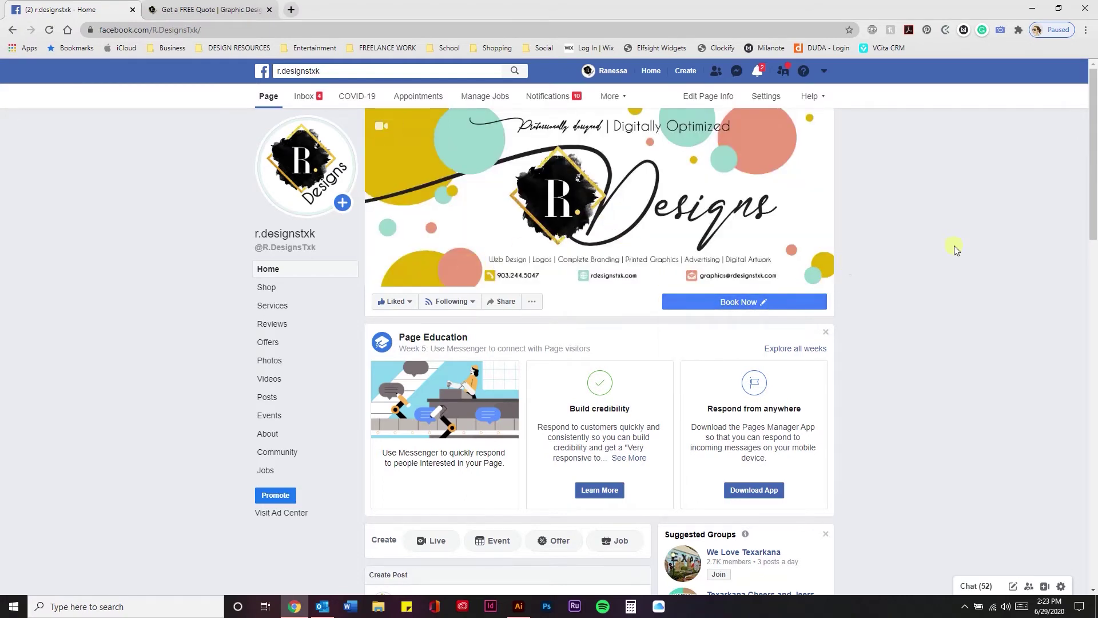
pyautogui.moveTo(300, 191)
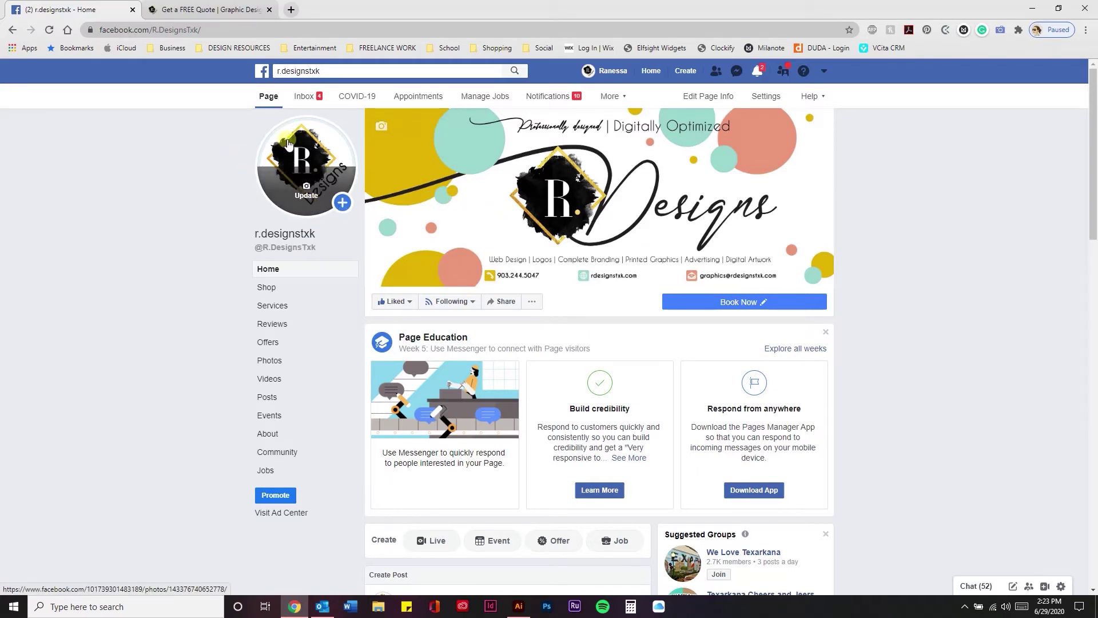
pyautogui.click(306, 191)
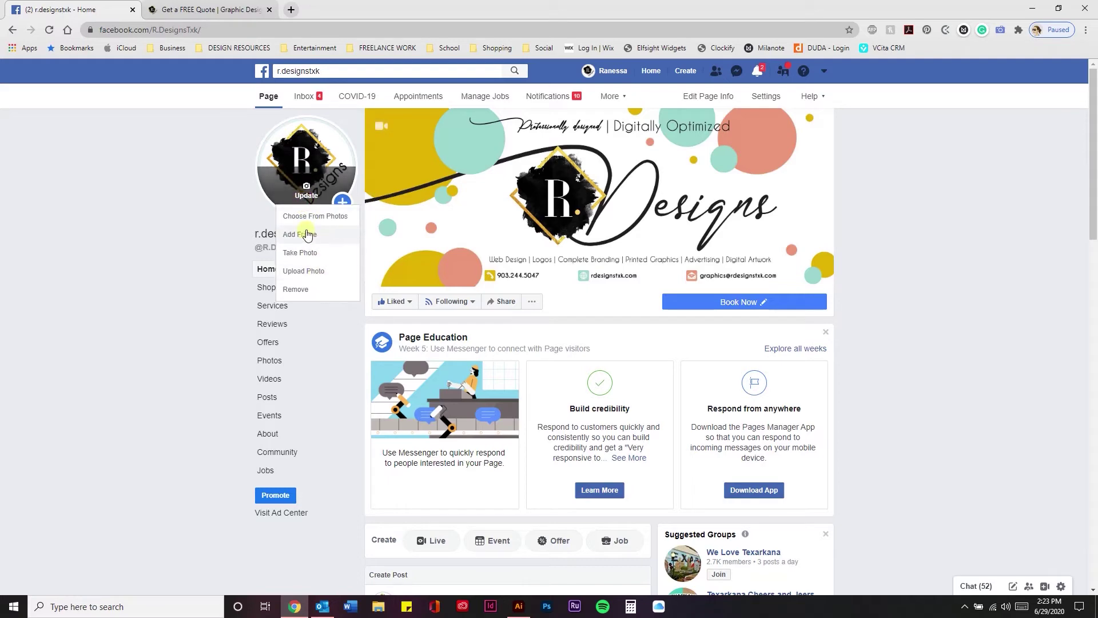
pyautogui.click(315, 272)
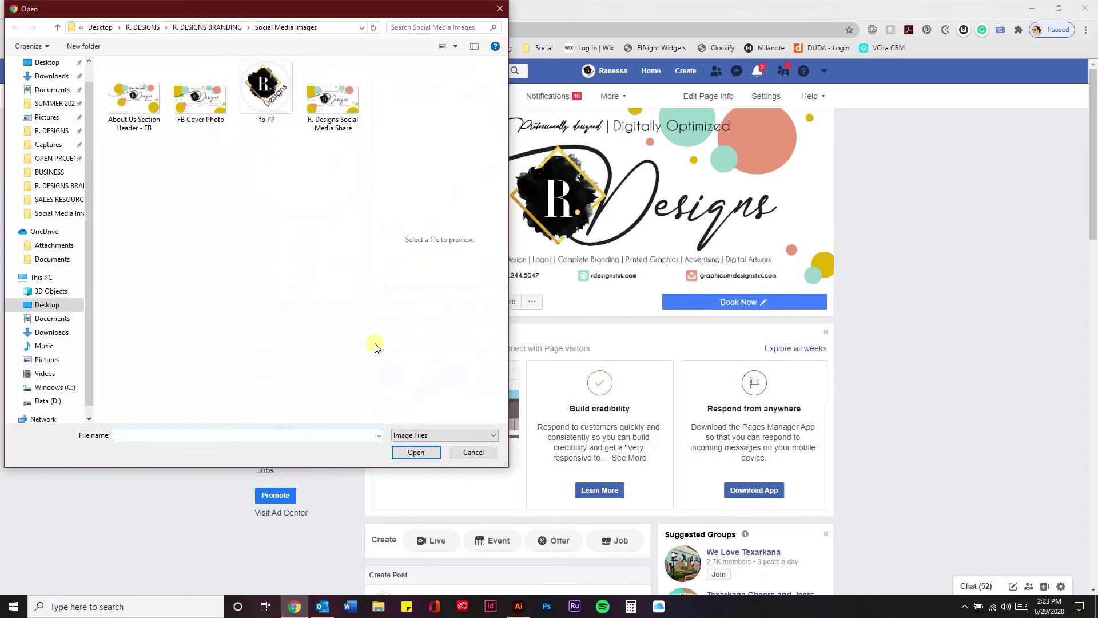
pyautogui.click(461, 452)
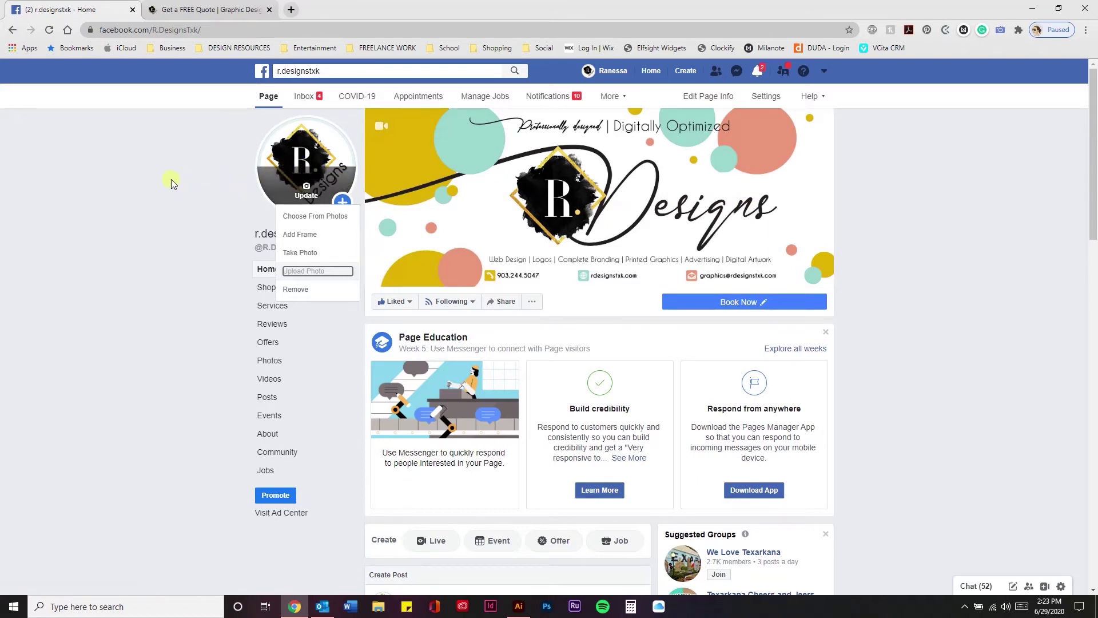
pyautogui.click(149, 252)
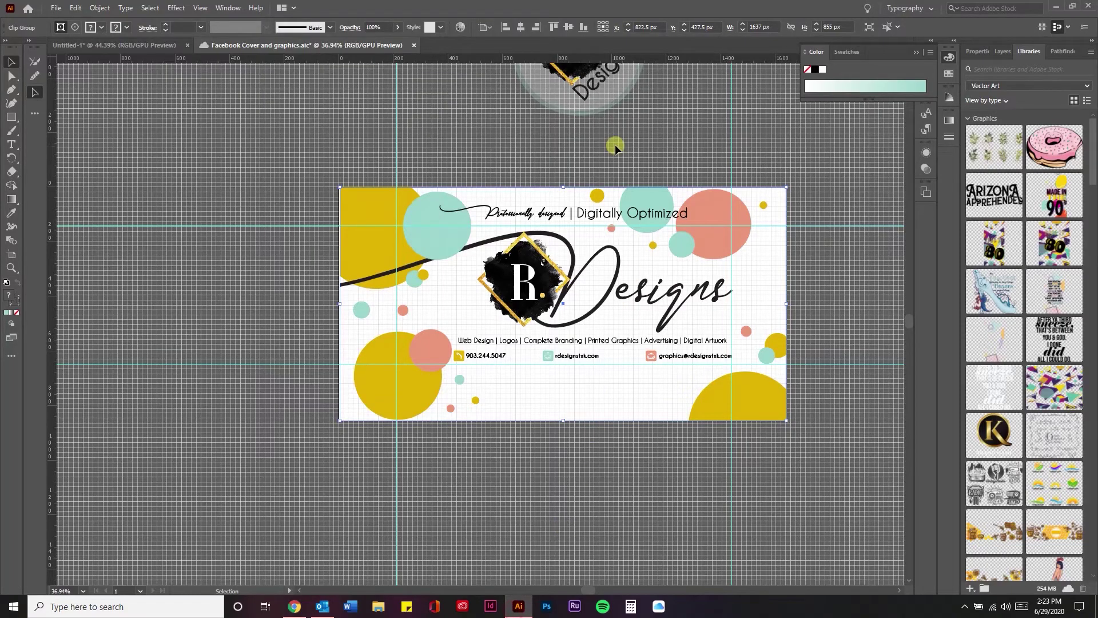
# Move the R. Designs logo onto the pale circle.
pyautogui.scroll(3, 615, 144)
pyautogui.click(702, 308)
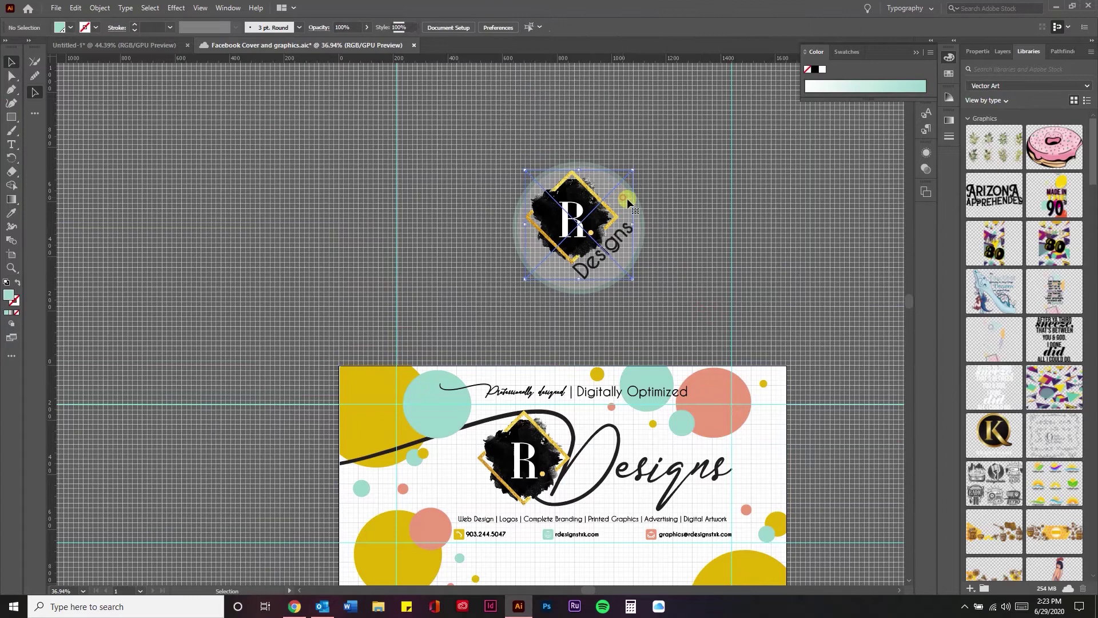
pyautogui.moveTo(579, 222); pyautogui.dragTo(379, 248)
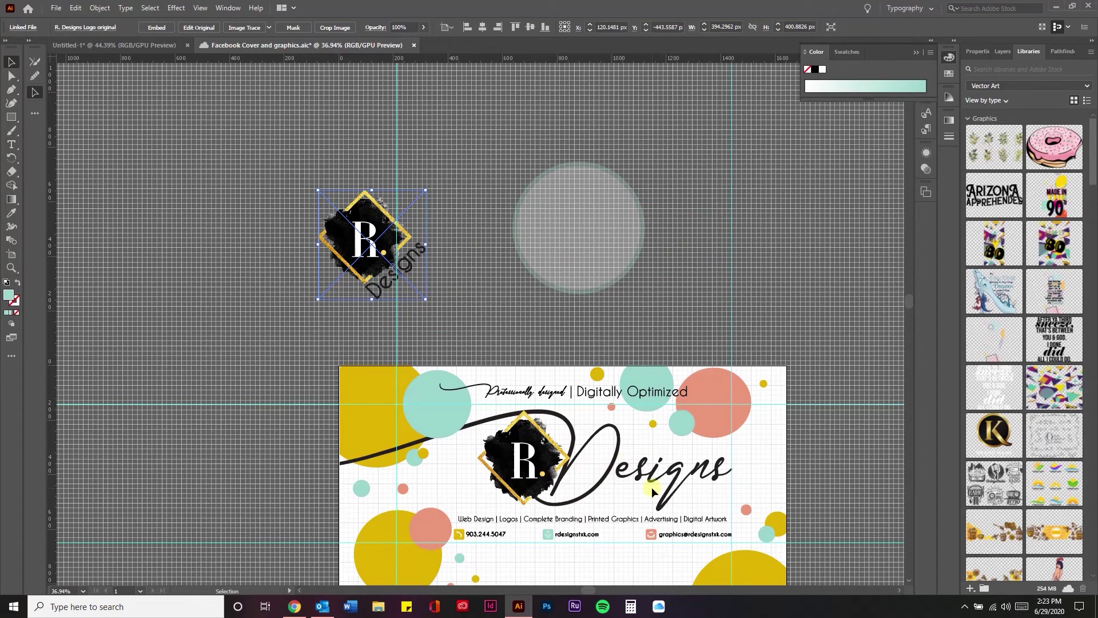
pyautogui.moveTo(392, 229); pyautogui.dragTo(581, 218)
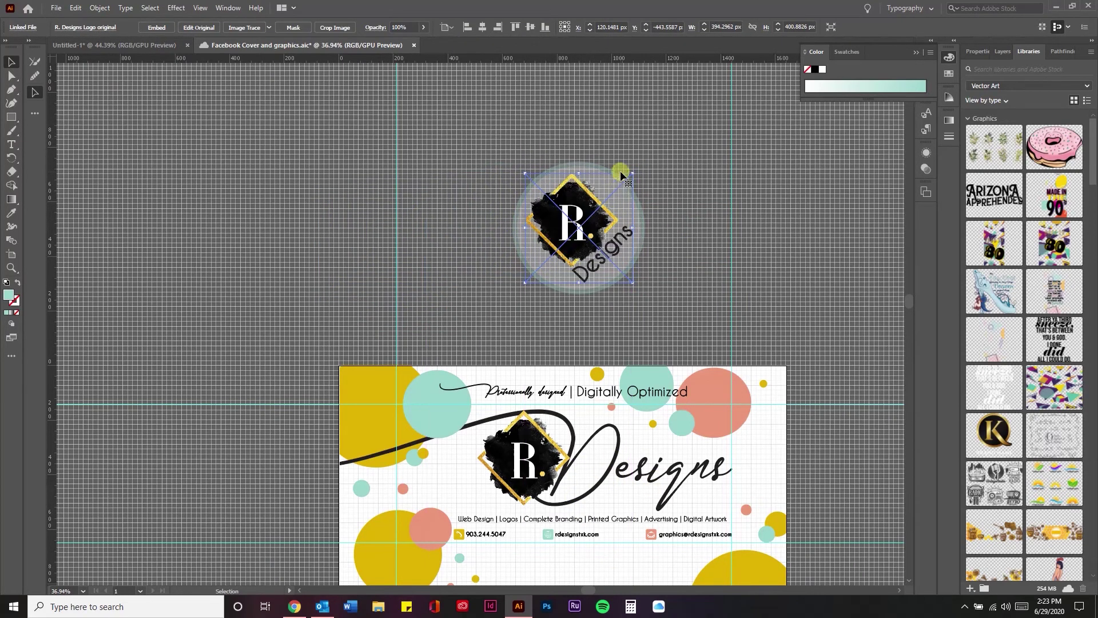
# Select the logo and the pale circle together.
pyautogui.click(589, 165)
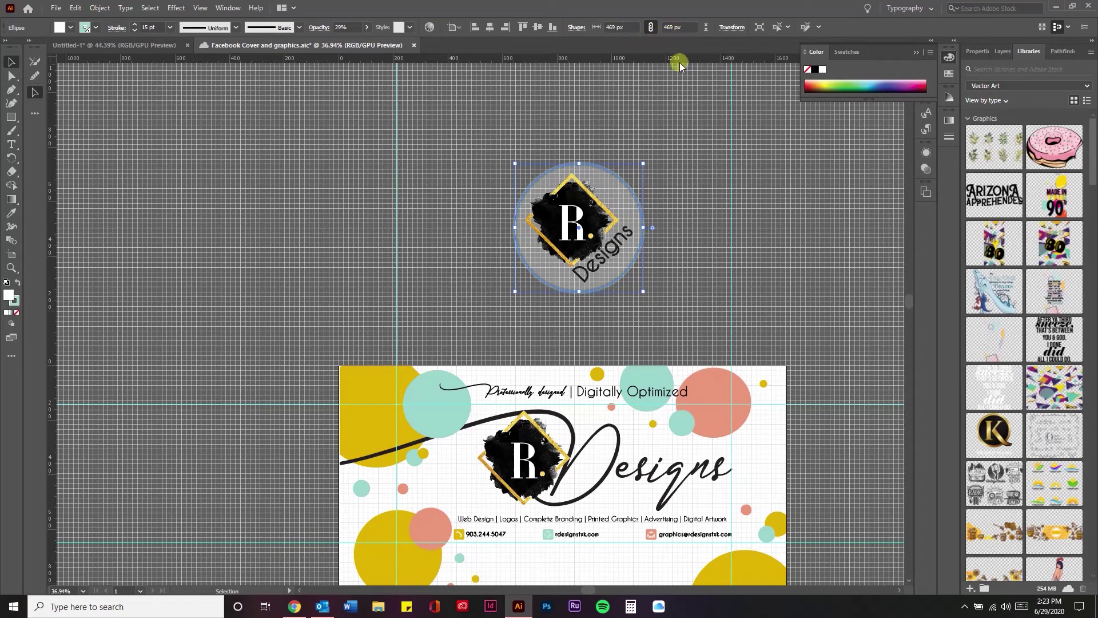
pyautogui.click(715, 203)
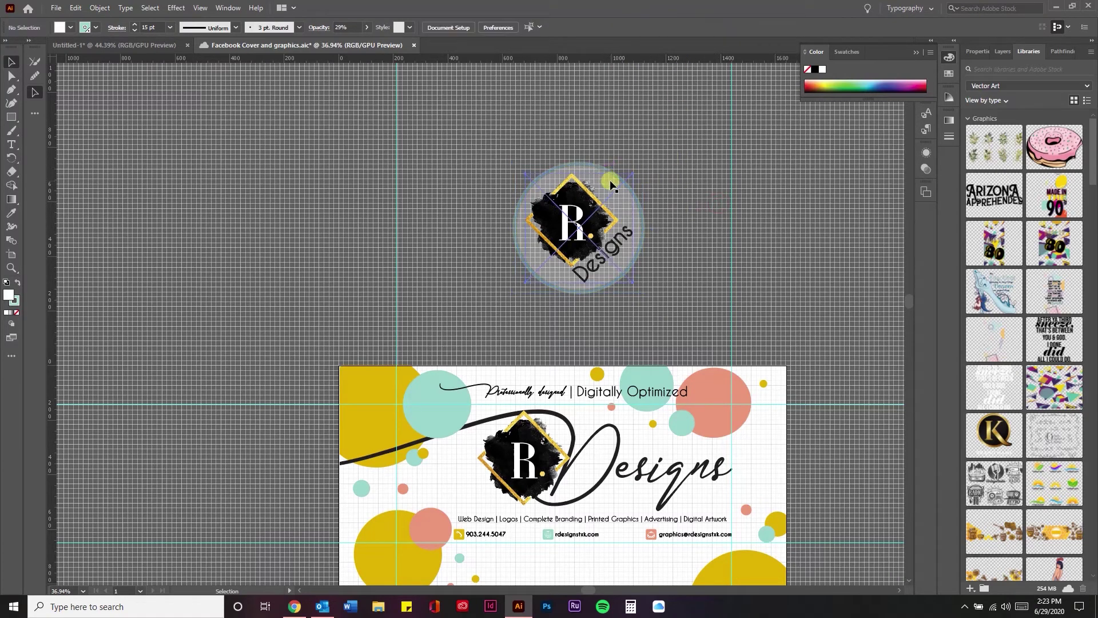
pyautogui.click(594, 213)
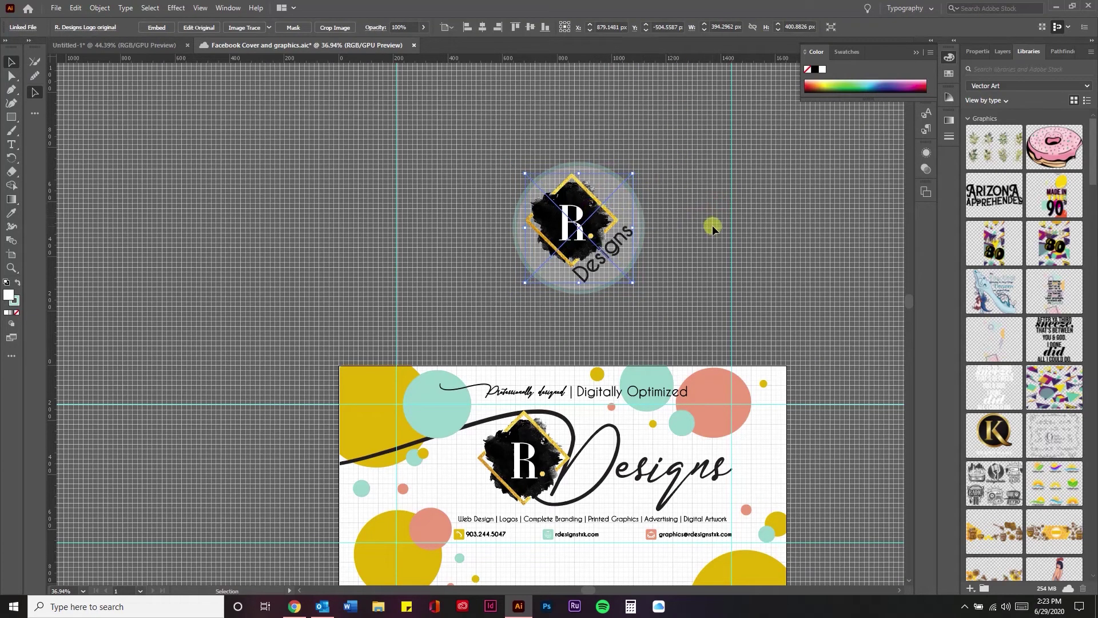
pyautogui.click(708, 270)
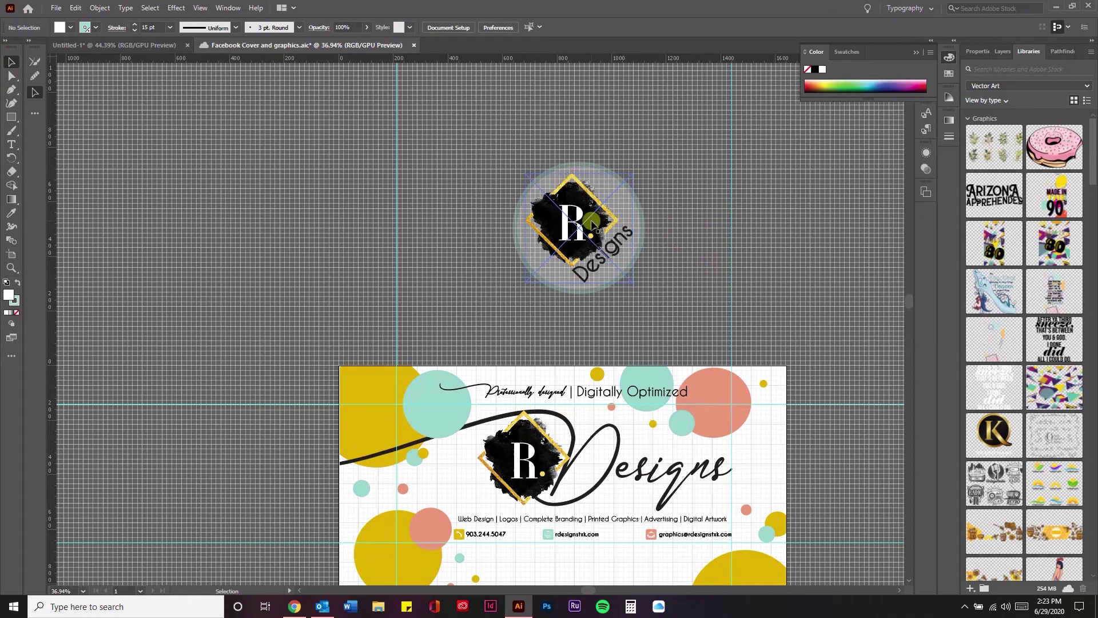
pyautogui.click(630, 215)
pyautogui.keyDown('shift'); pyautogui.click(639, 222); pyautogui.keyUp('shift')
pyautogui.keyDown('shift'); pyautogui.click(641, 223); pyautogui.keyUp('shift')
pyautogui.keyDown('shift'); pyautogui.click(639, 223); pyautogui.keyUp('shift')
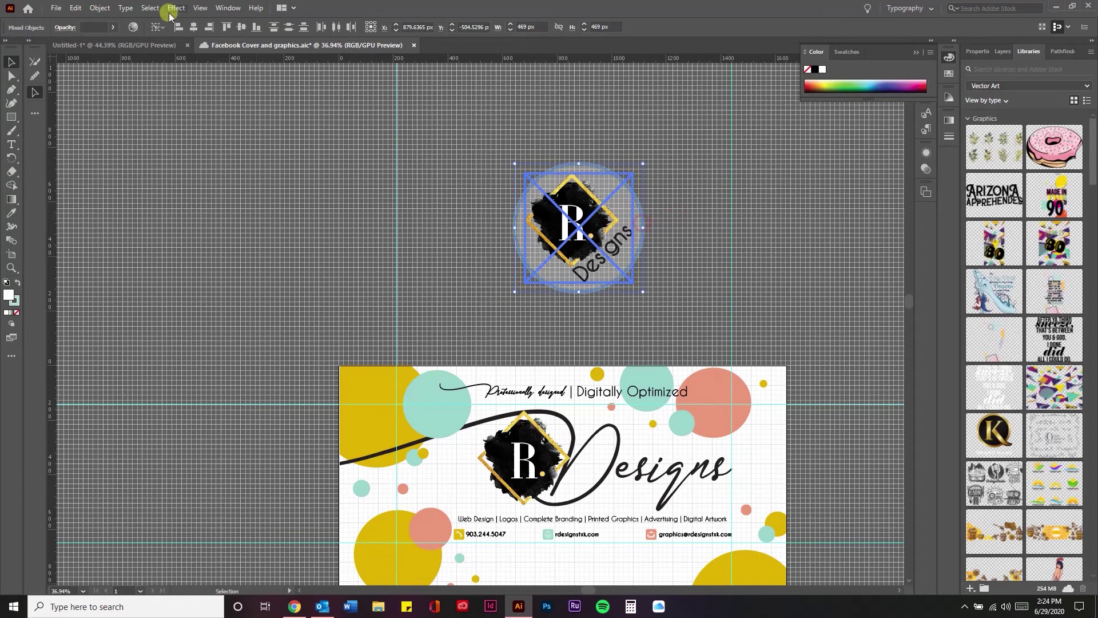
# Centre-align the logo and circle, then reselect both for export.
pyautogui.click(209, 27)
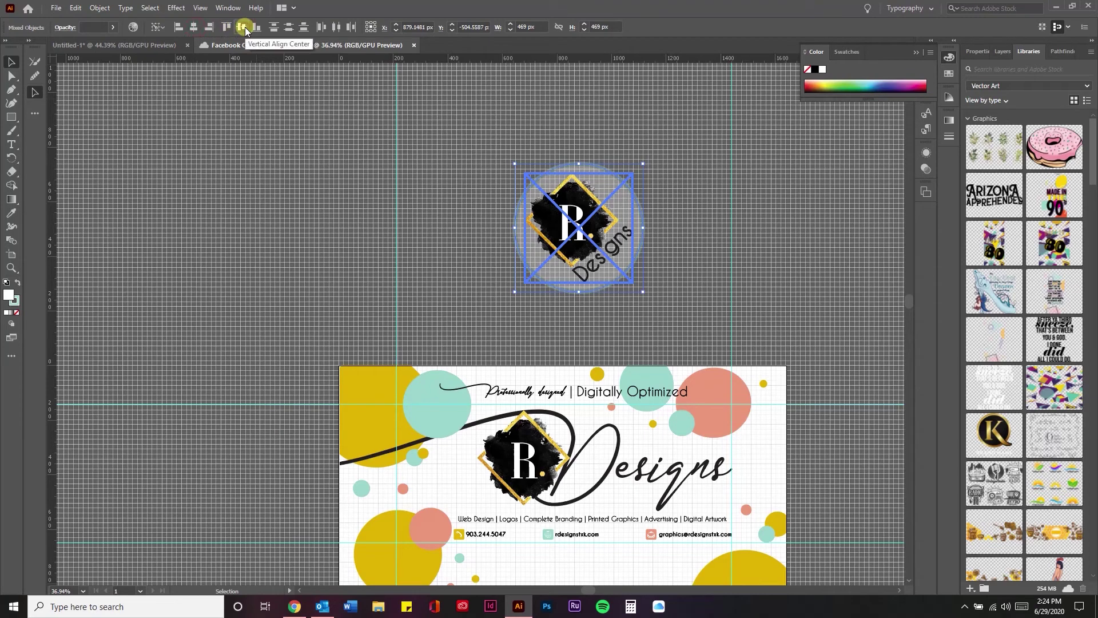
pyautogui.click(675, 272)
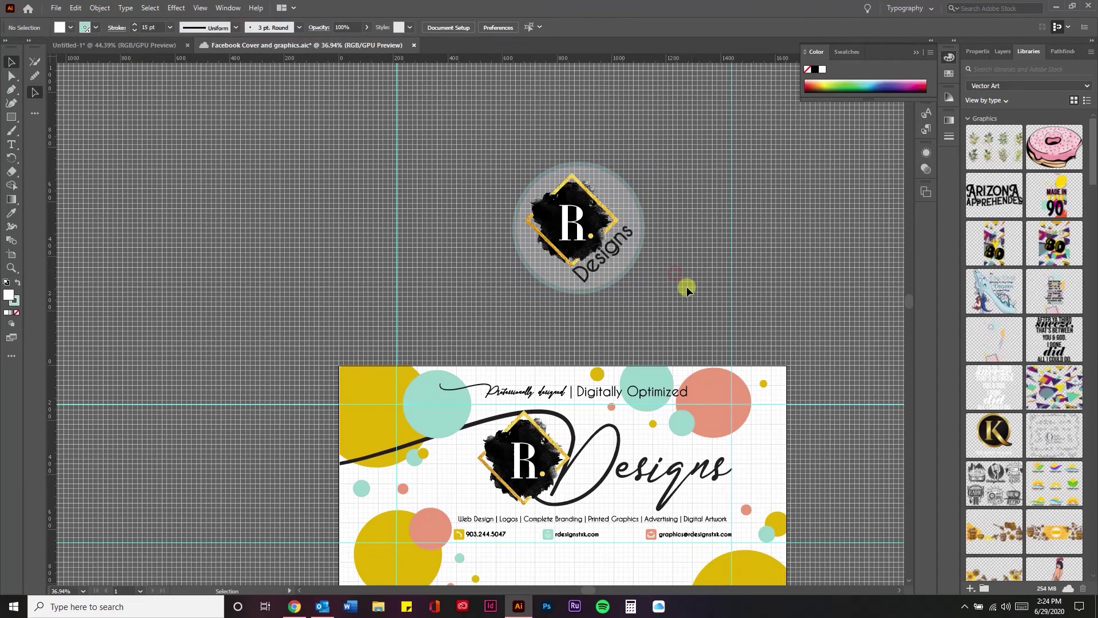
pyautogui.click(562, 227)
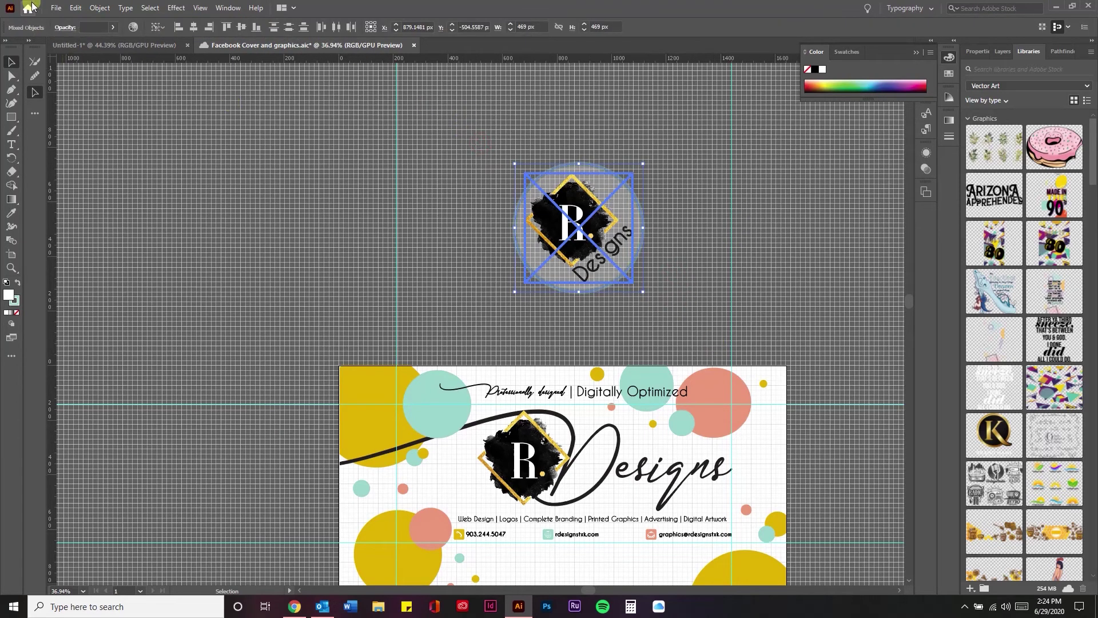
pyautogui.click(55, 8)
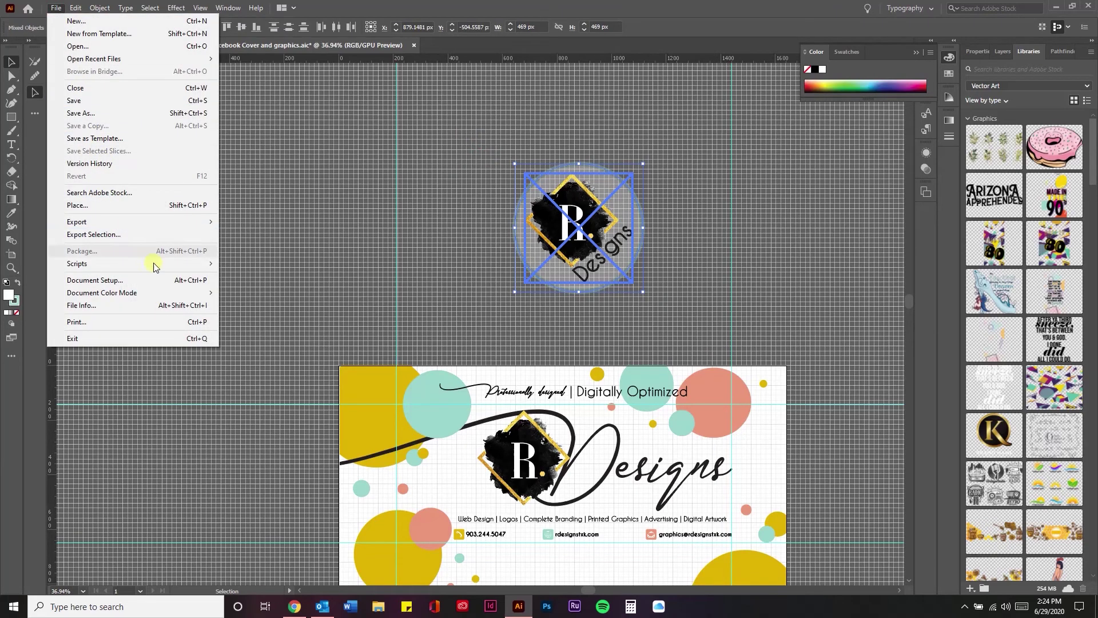
# Upload the fb PP image from Chrome as the Facebook page's new profile picture.
pyautogui.click(294, 608)
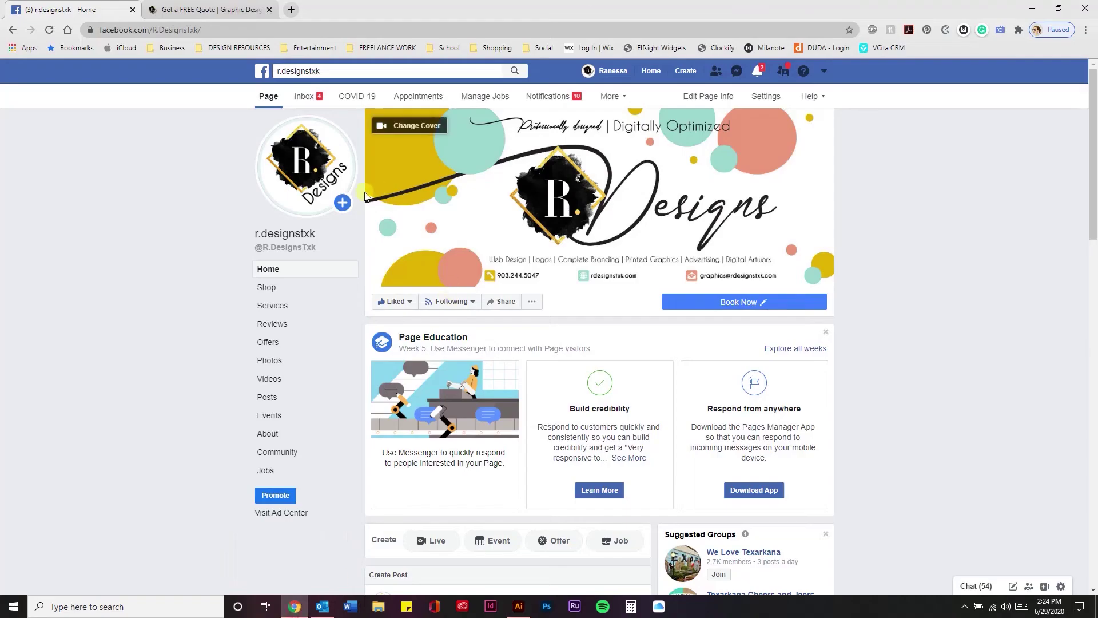
pyautogui.click(298, 184)
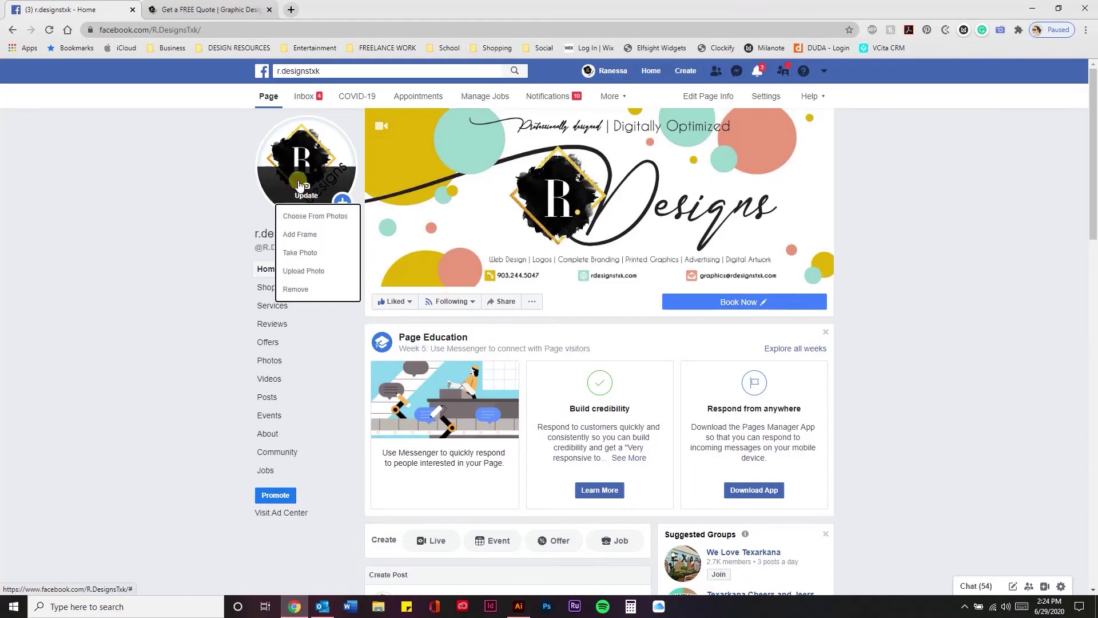
pyautogui.click(300, 271)
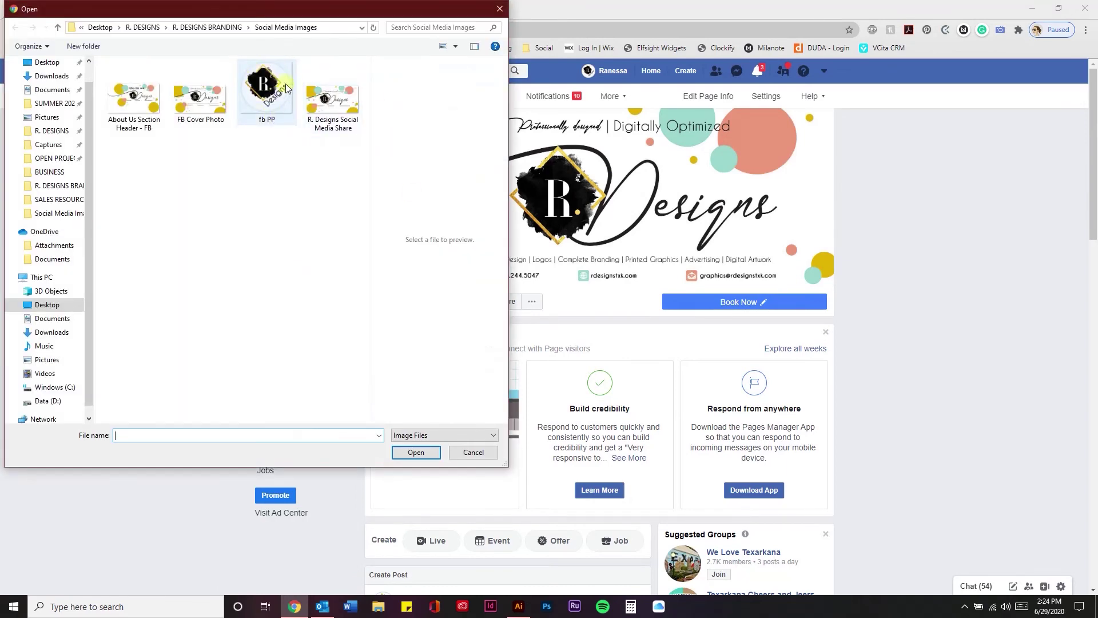
pyautogui.click(279, 118)
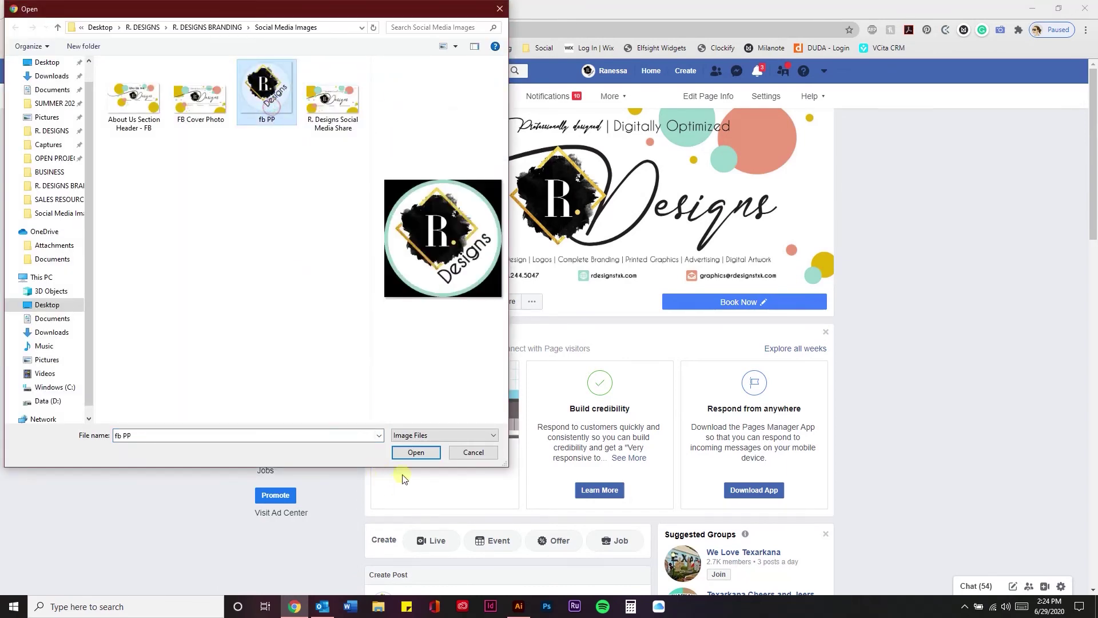
pyautogui.click(415, 452)
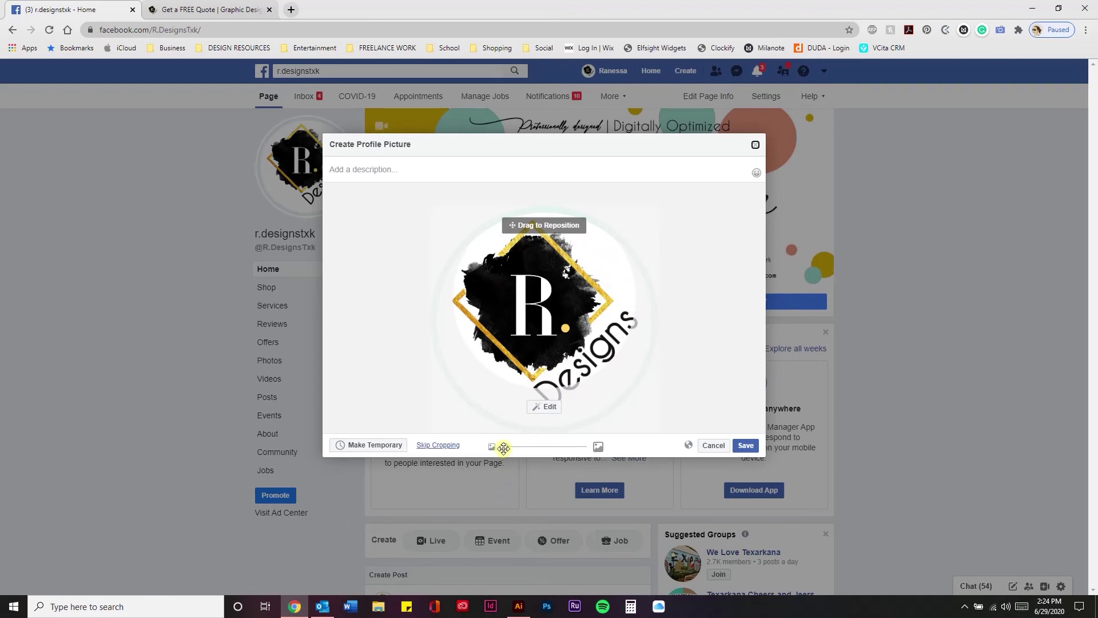
# Zoom the circular R. Designs logo out to fit the crop circle and save it.
pyautogui.moveTo(504, 448); pyautogui.dragTo(481, 455)
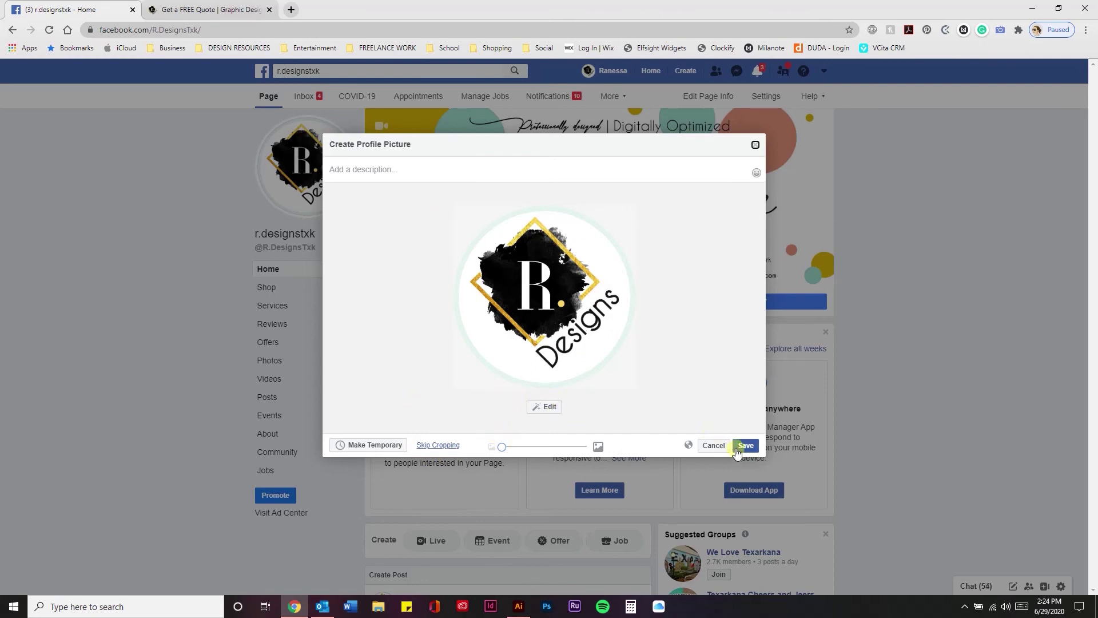
pyautogui.click(714, 446)
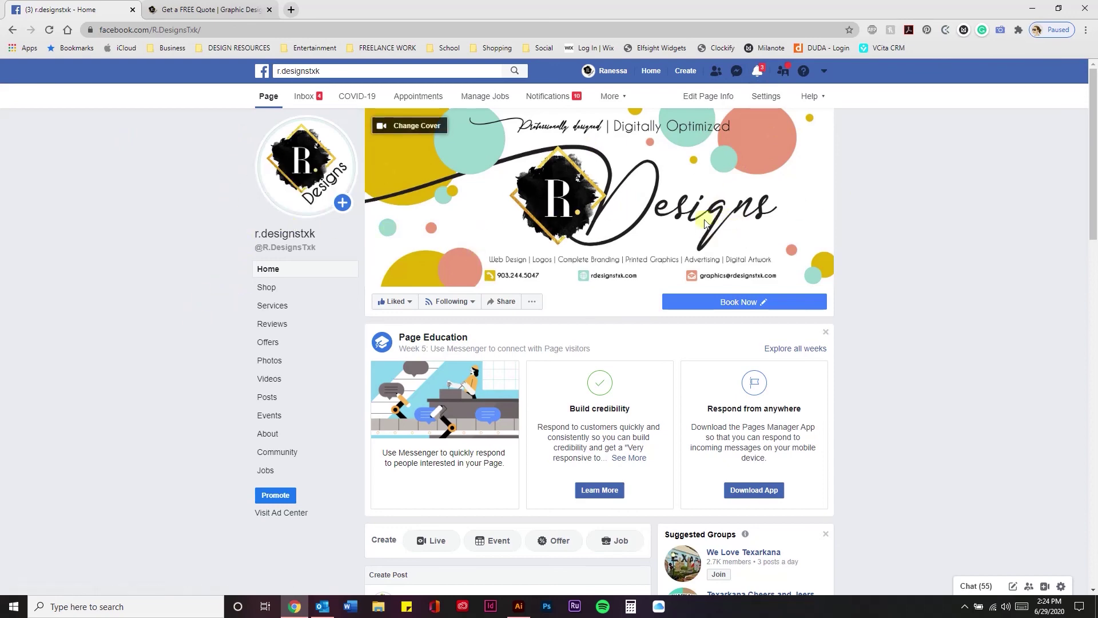
pyautogui.scroll(-6, 275, 380)
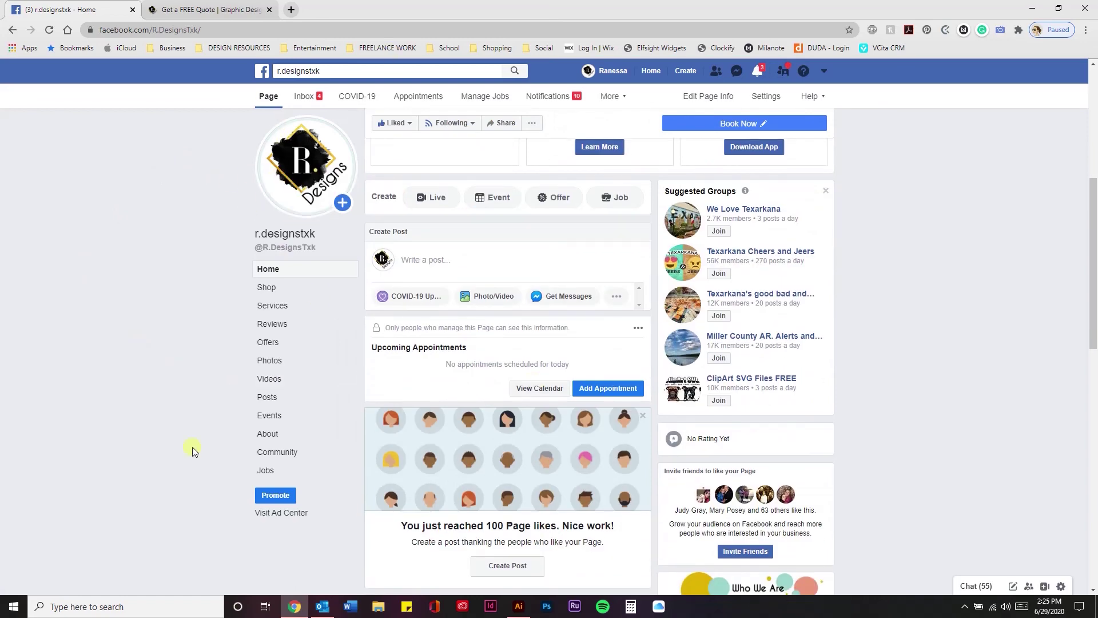
pyautogui.scroll(-5, 629, 427)
pyautogui.scroll(-2, 629, 428)
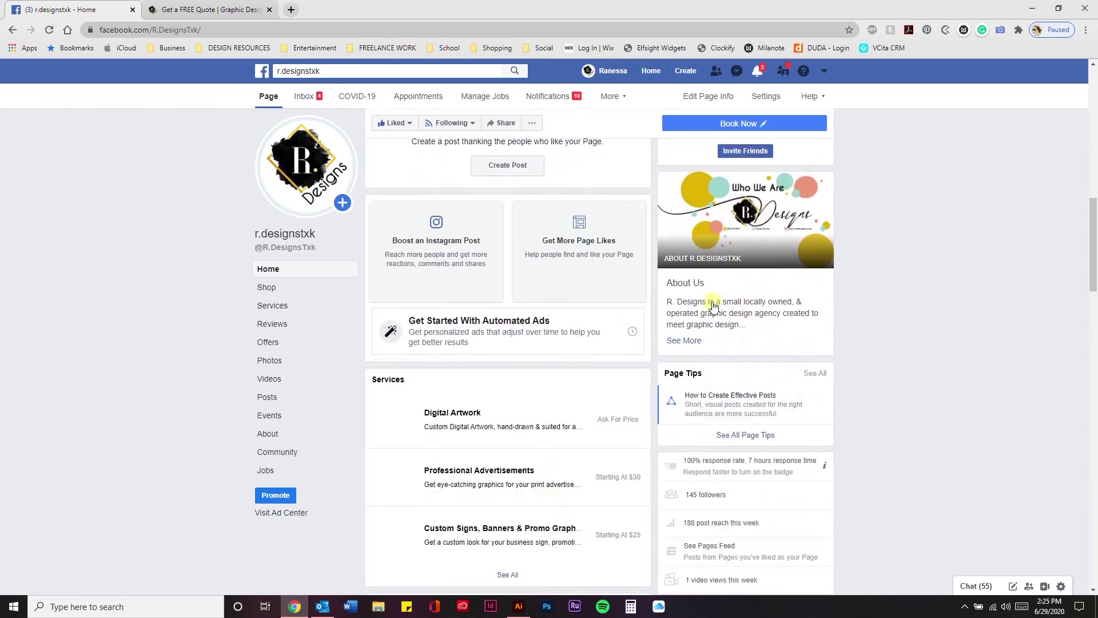
pyautogui.scroll(-7, 152, 294)
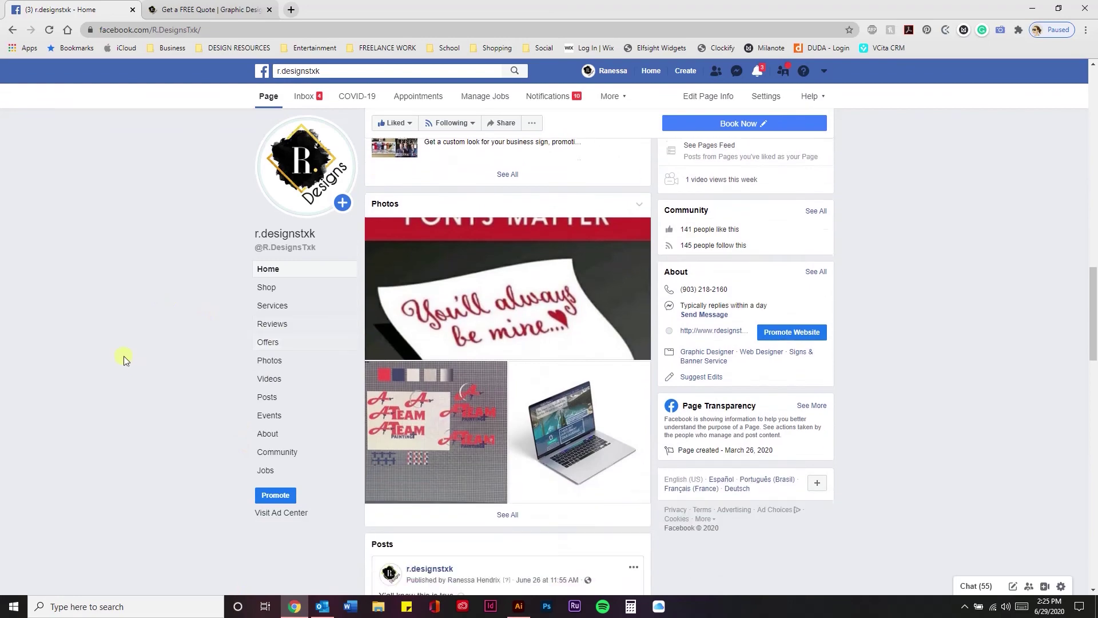
pyautogui.scroll(9, 132, 358)
pyautogui.scroll(4, 142, 358)
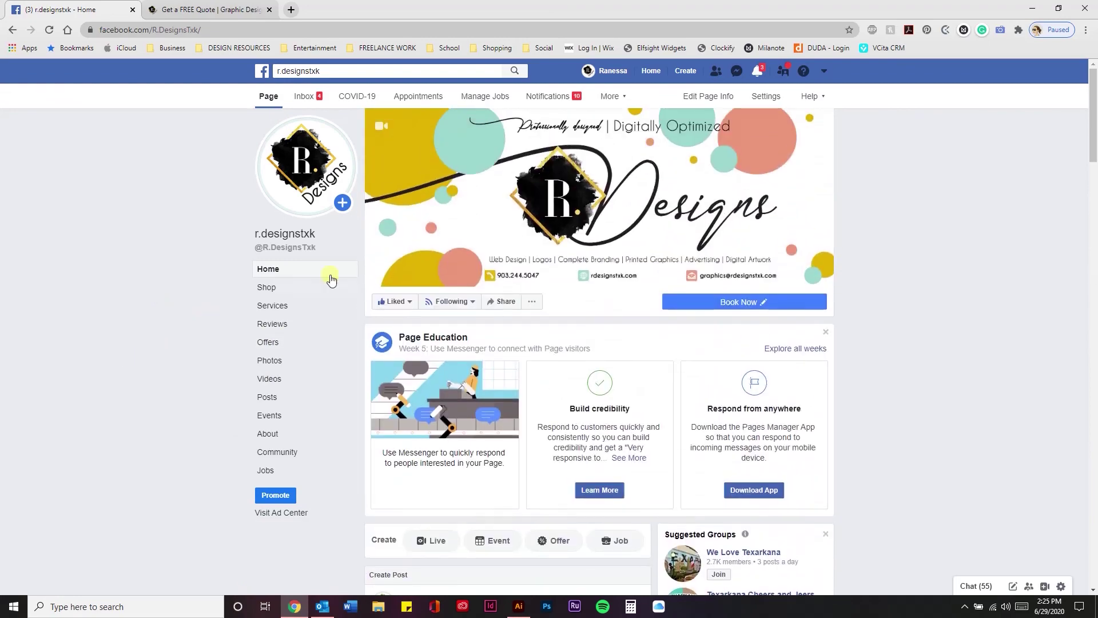